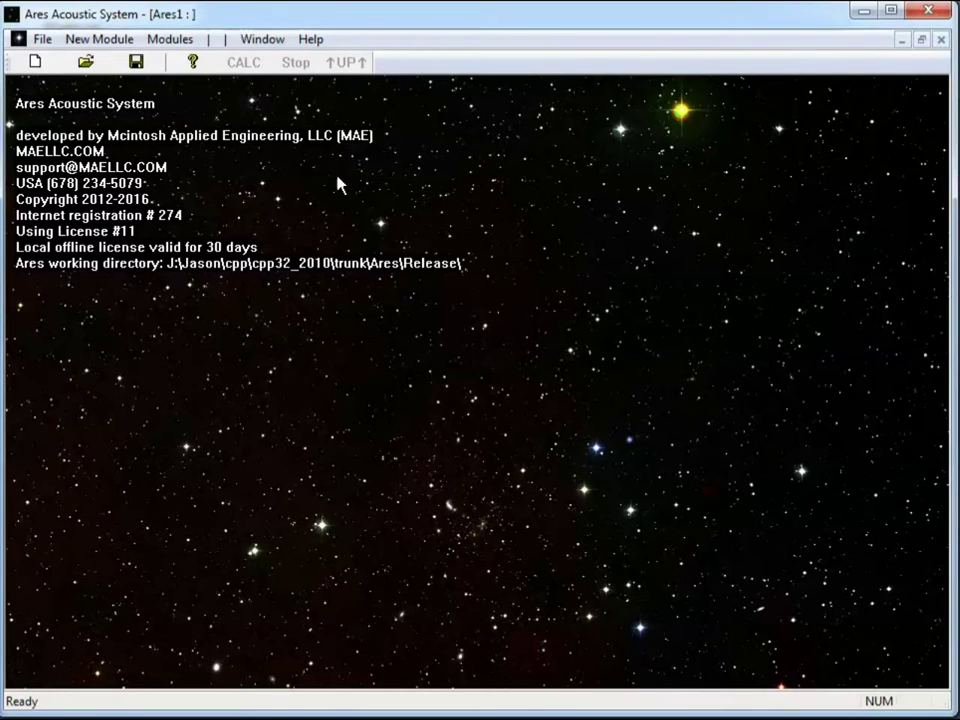
Add a Flow Impedance Measurement module and set its recording device to Line 1/2 (M-Audio Delta AP 192).
click(104, 40)
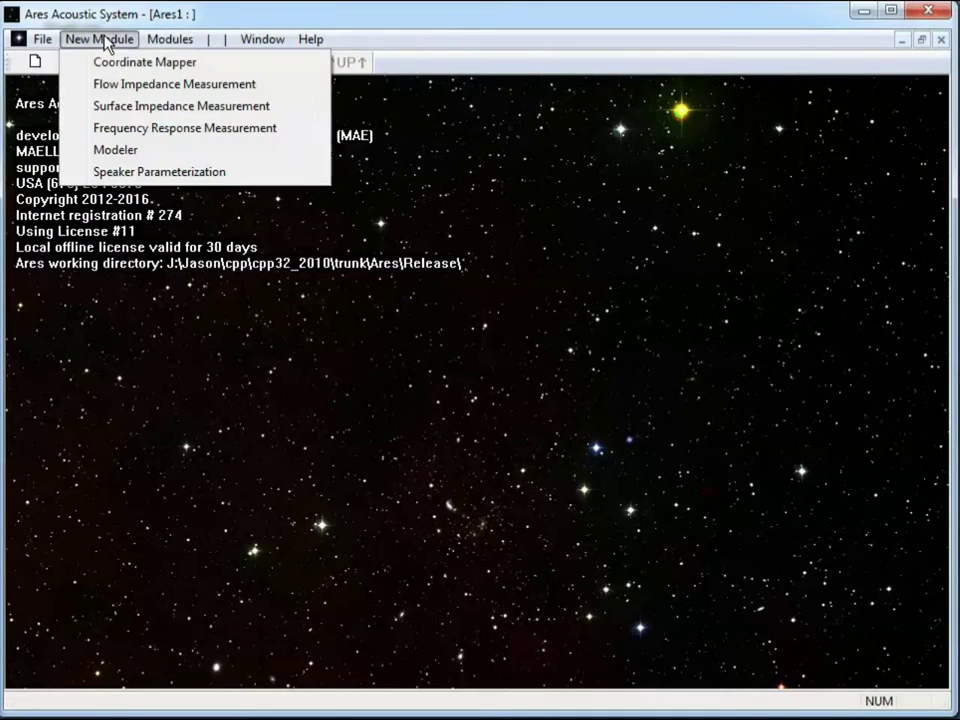
click(115, 84)
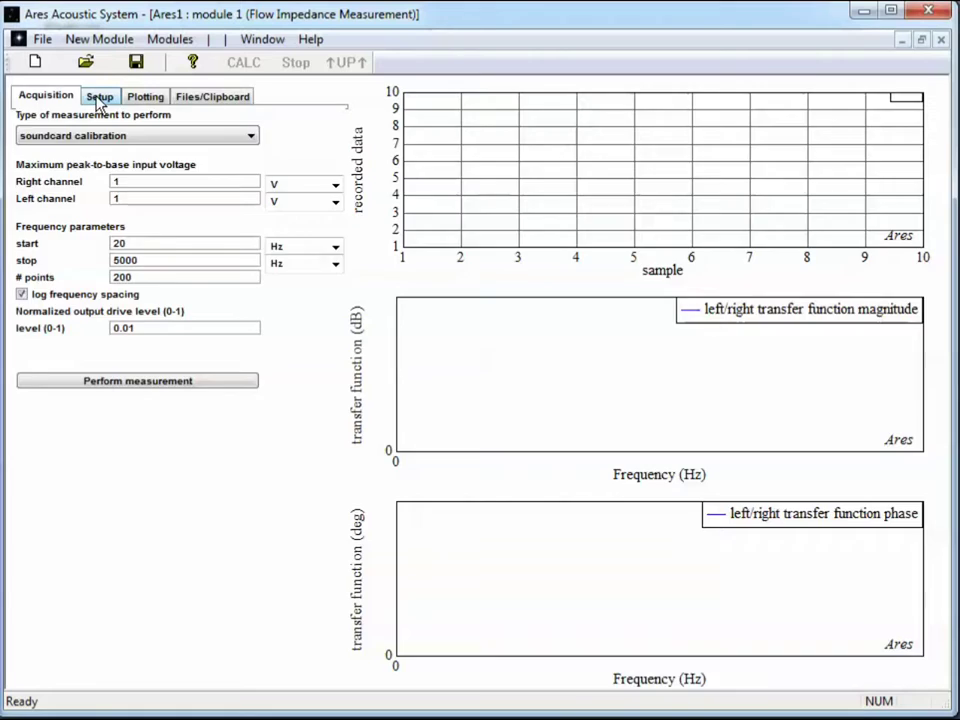
click(100, 97)
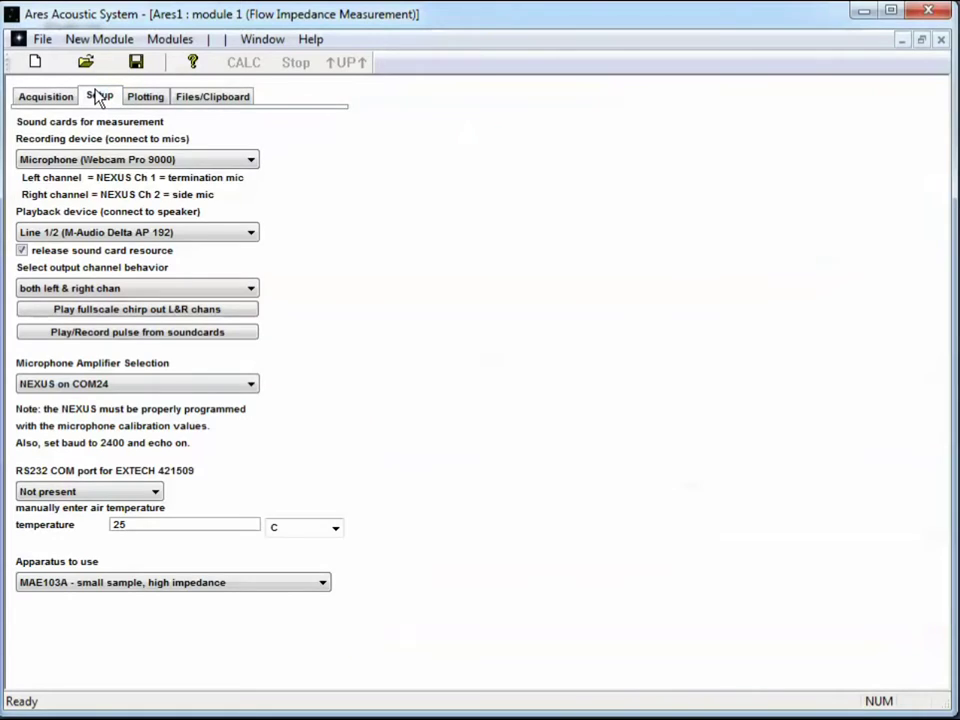
click(160, 160)
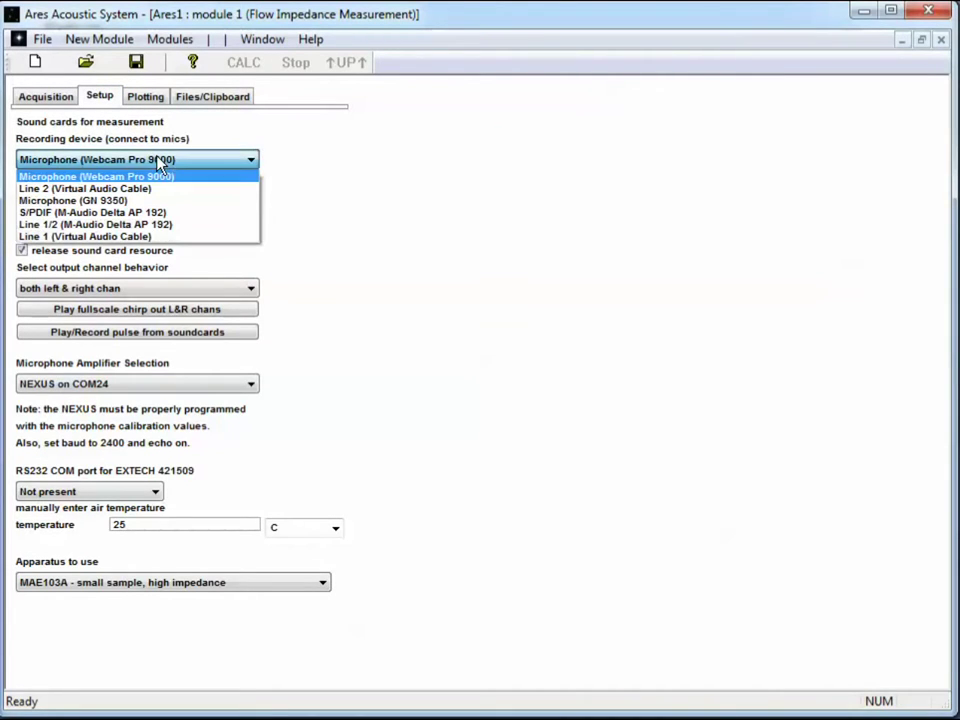
click(198, 229)
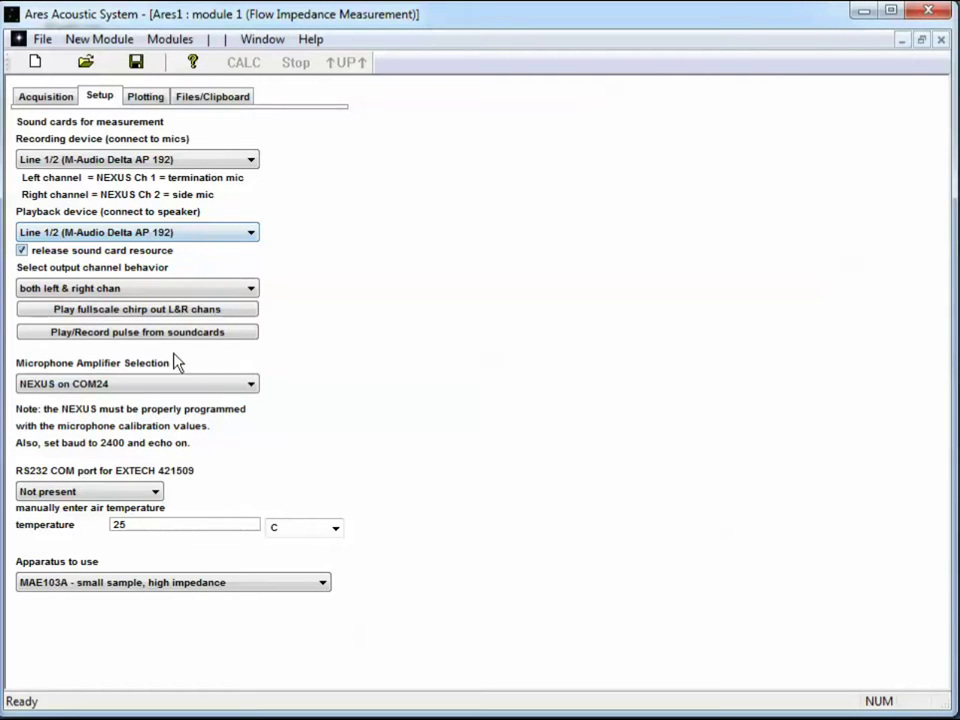
Select the MAE206 microphone amplifier with left and right phantom power enabled, and the MAE103A small sample, high impedance apparatus.
click(155, 388)
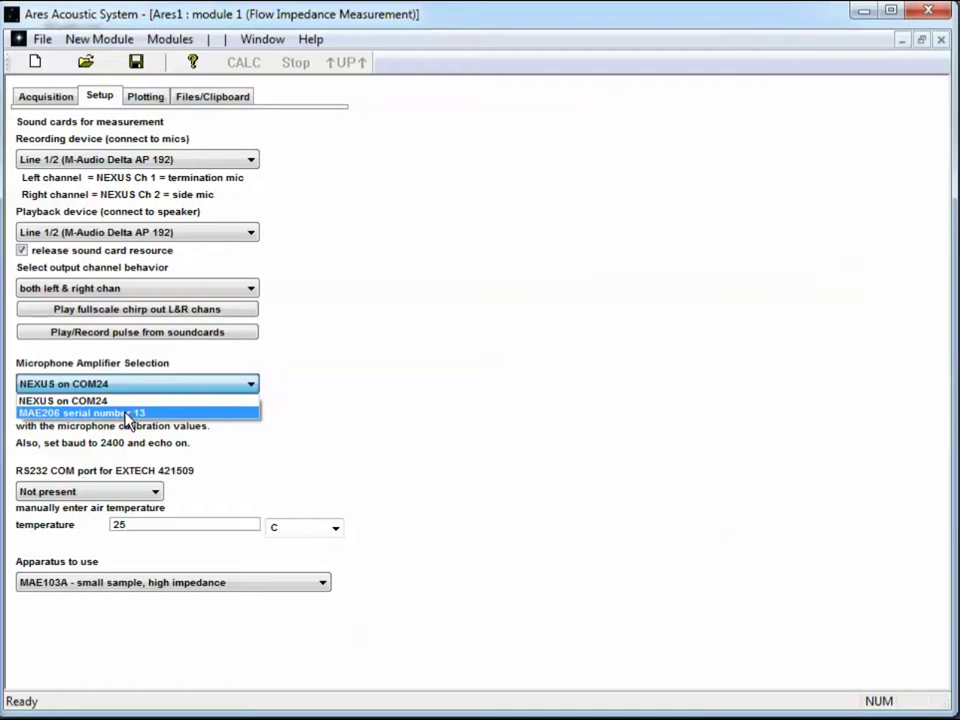
click(127, 418)
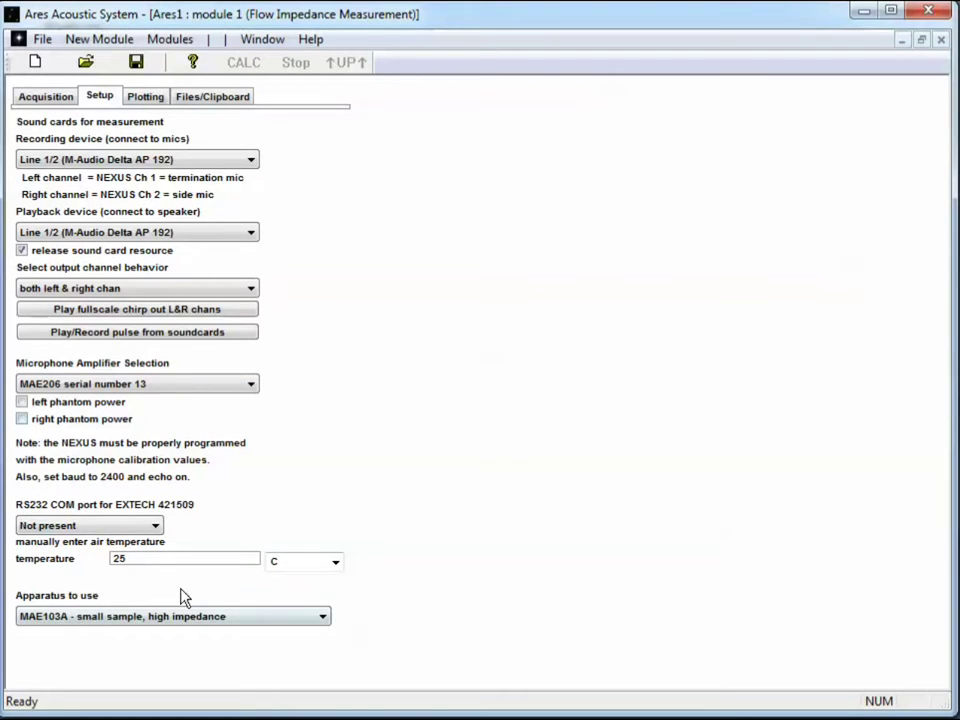
click(157, 620)
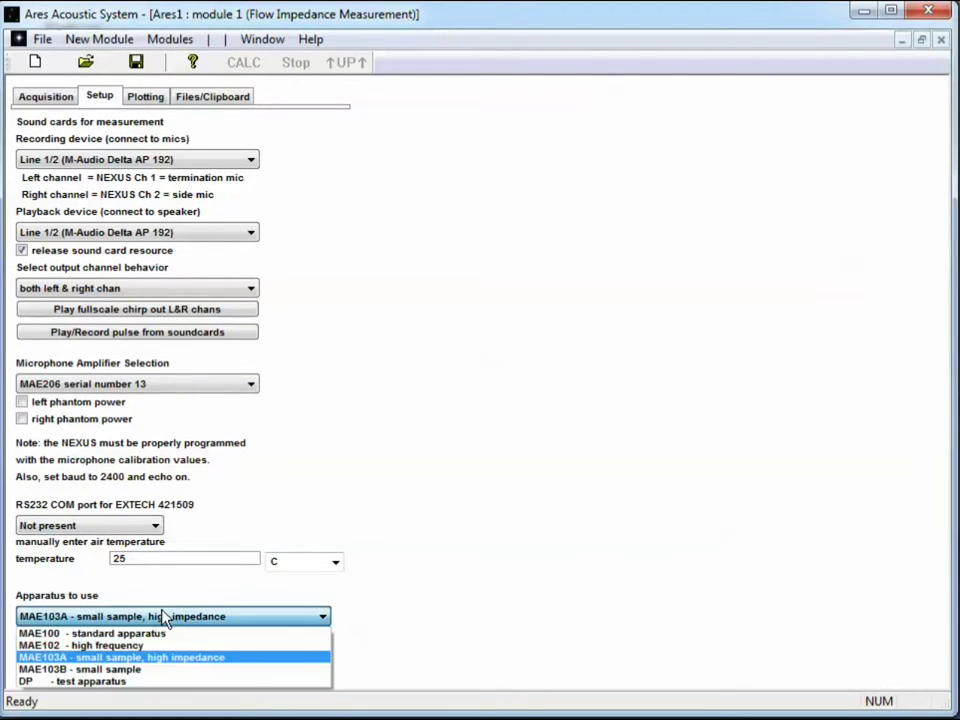
click(118, 657)
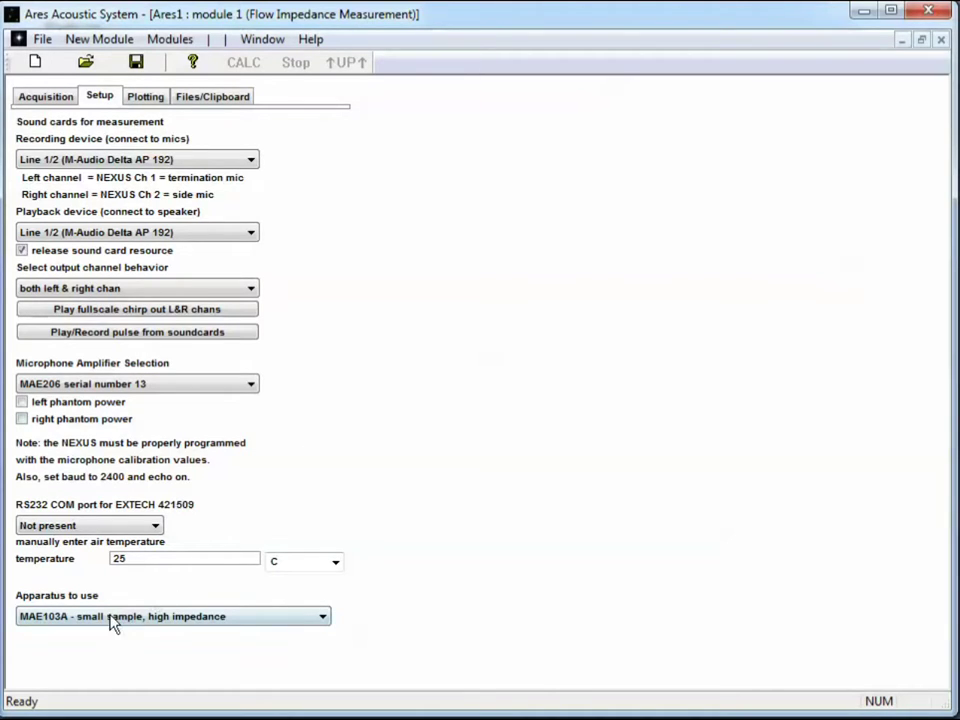
click(21, 419)
Switch the air temperature unit to F and set the temperature to 72.
click(334, 564)
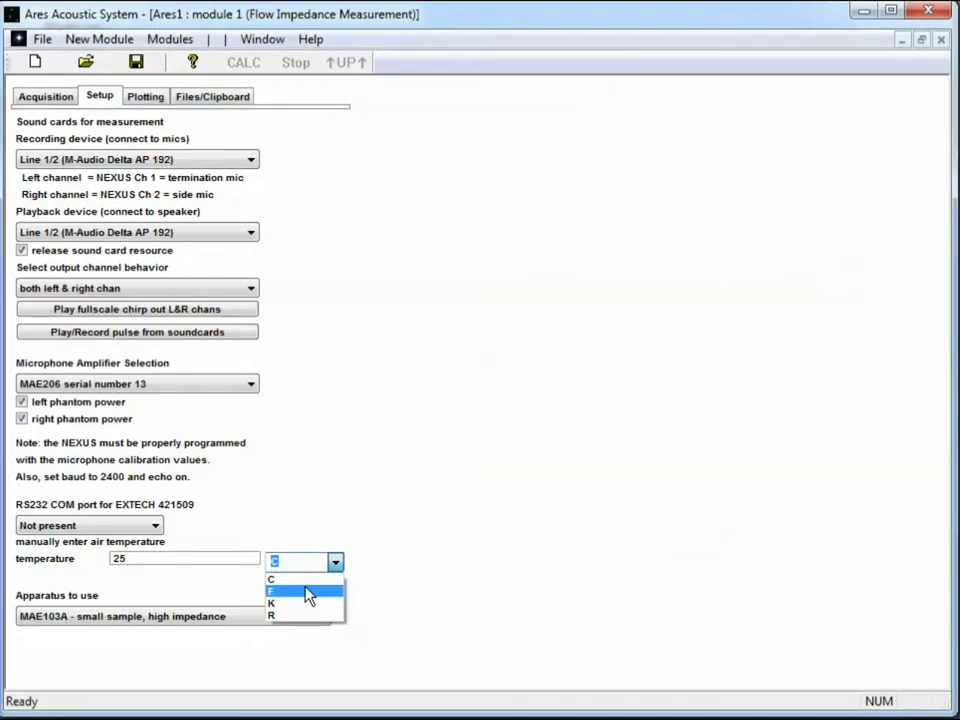
click(308, 595)
double_click(197, 561)
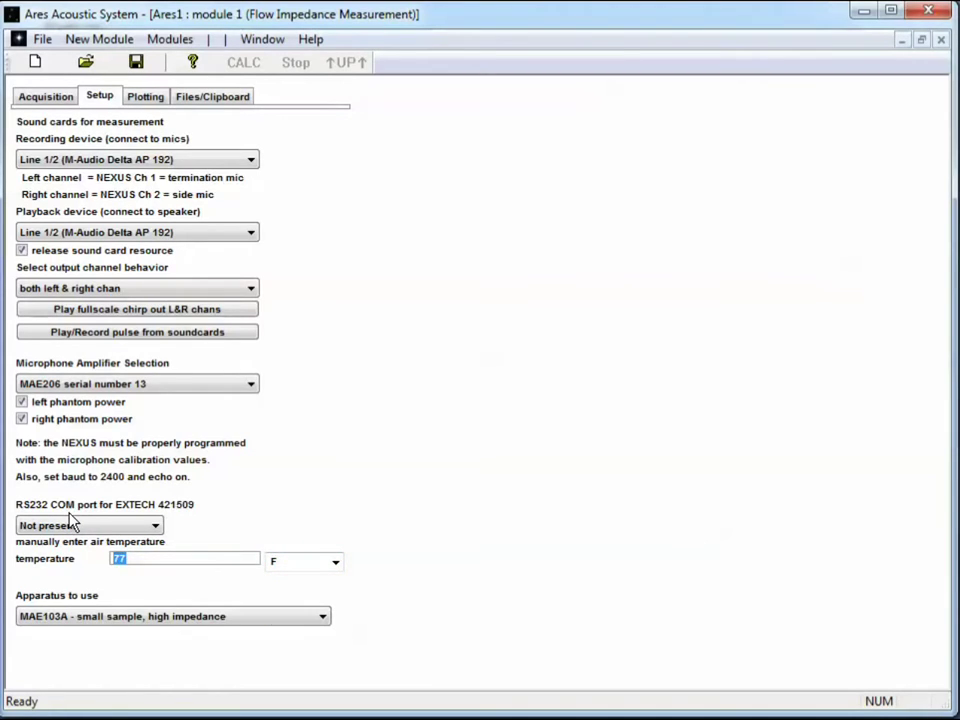
text(72)
key(Return)
Choose soundcard calibration as the measurement type, load the file sound card cal.ARES_SCCAL_FI, and show its transfer function plots.
click(40, 97)
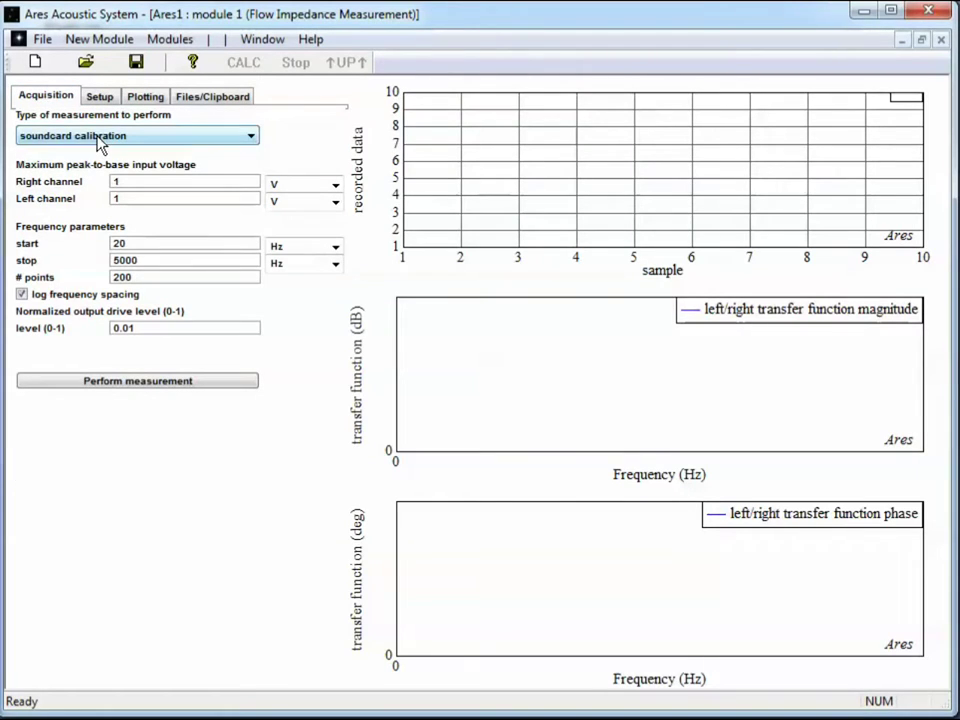
click(252, 140)
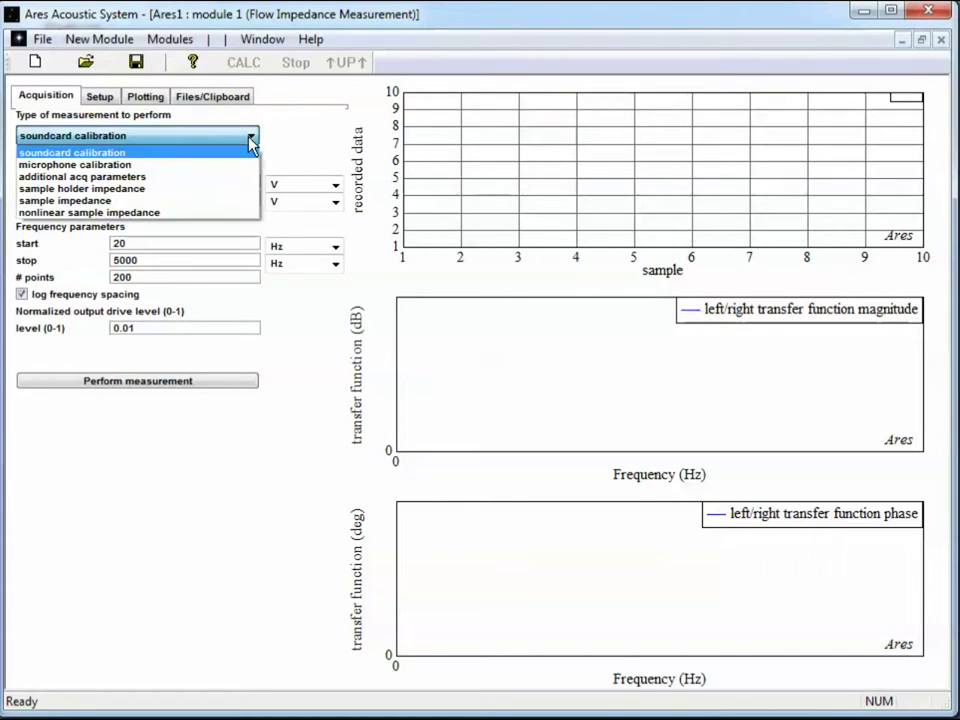
click(55, 153)
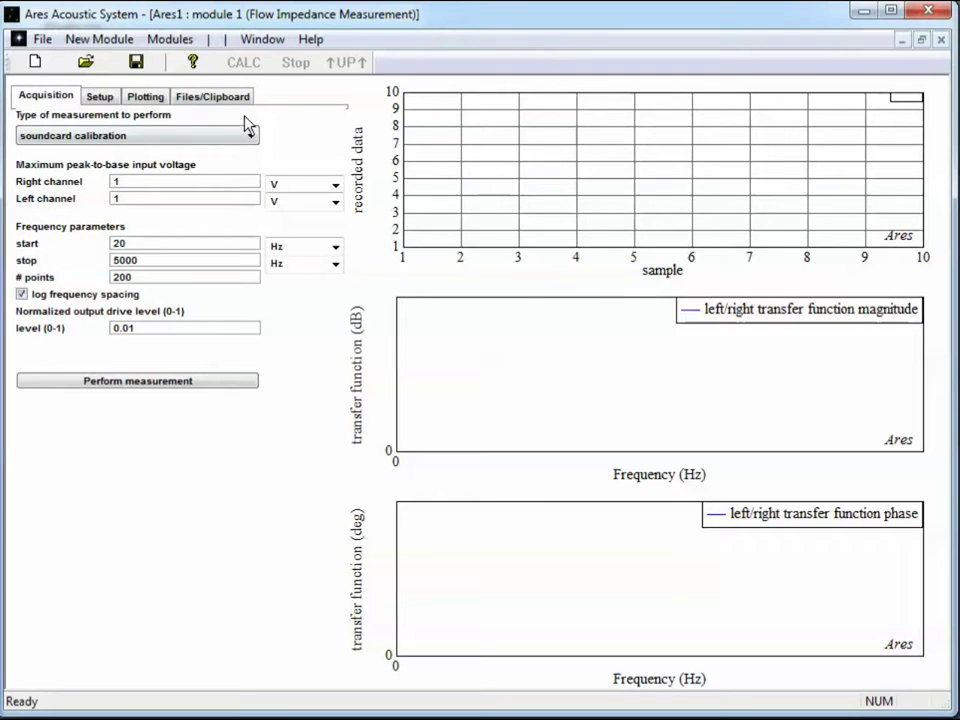
click(221, 101)
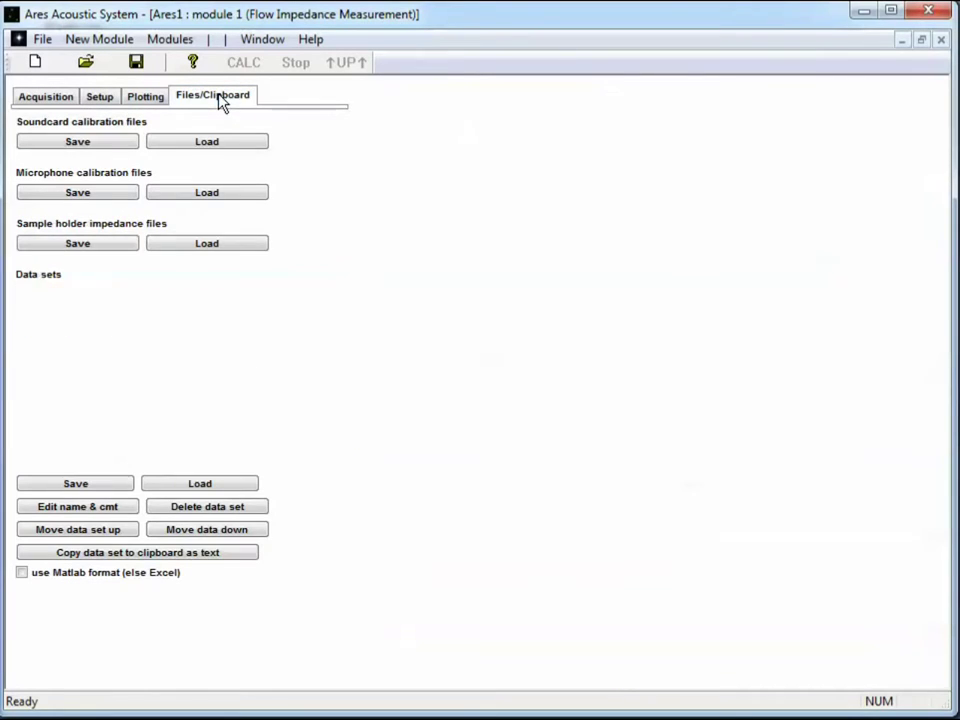
click(195, 144)
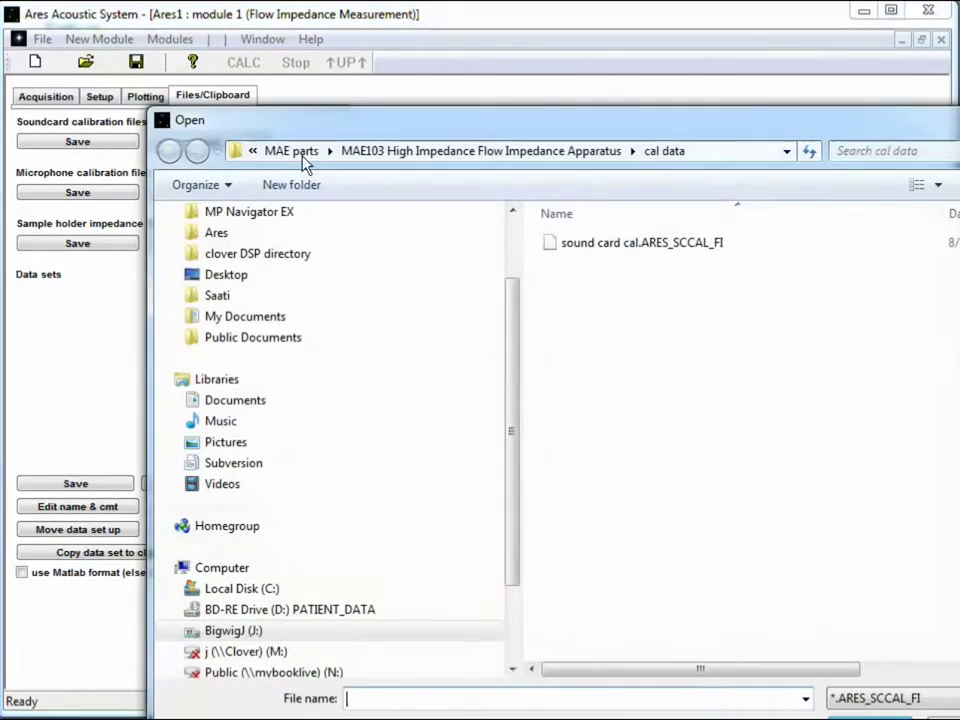
double_click(589, 247)
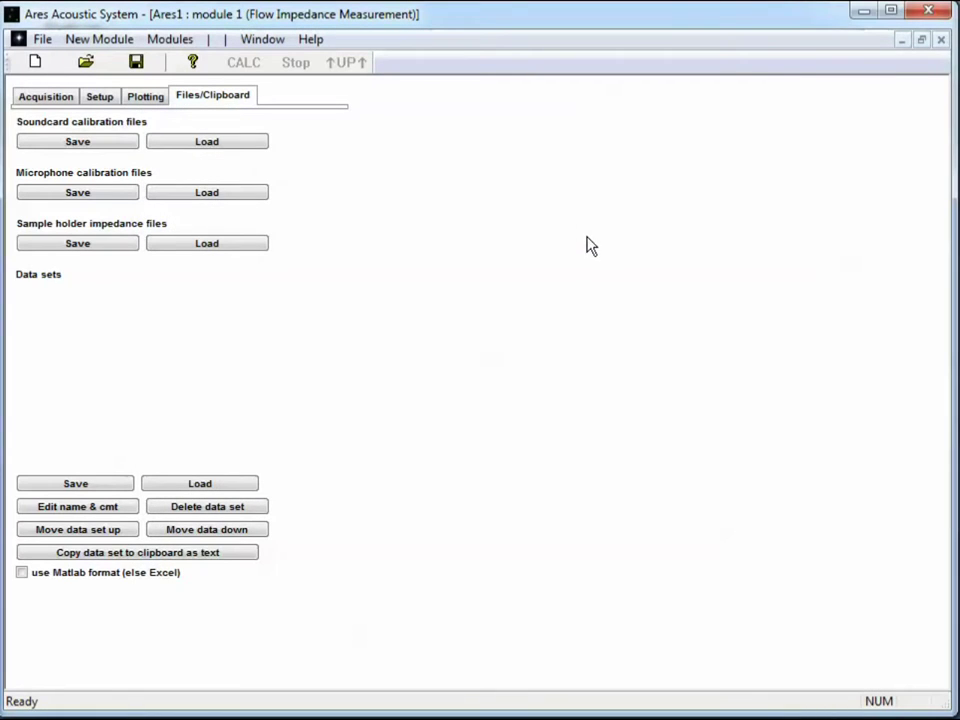
click(30, 99)
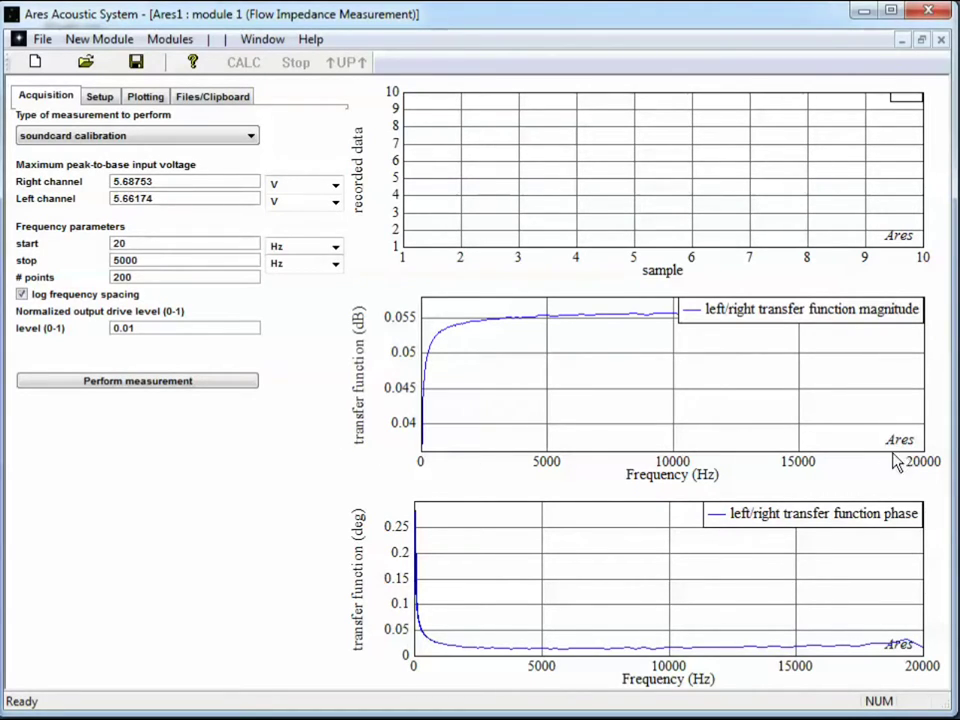
Switch the measurement type to microphone calibration and set the left microphone sensitivity to -46 dBV@1Pa.
click(245, 136)
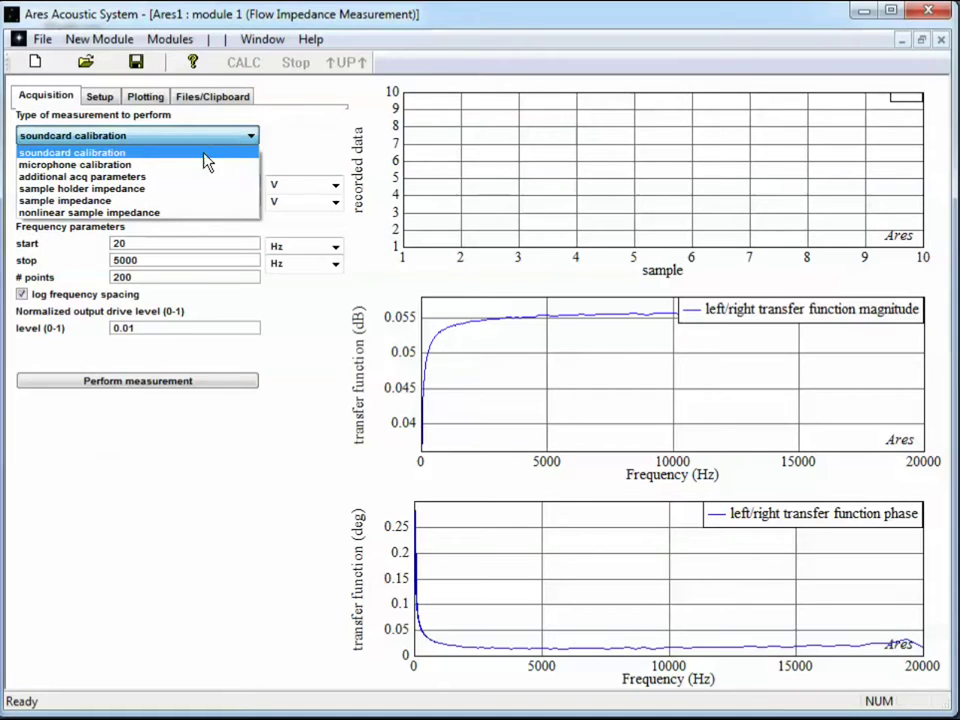
click(204, 165)
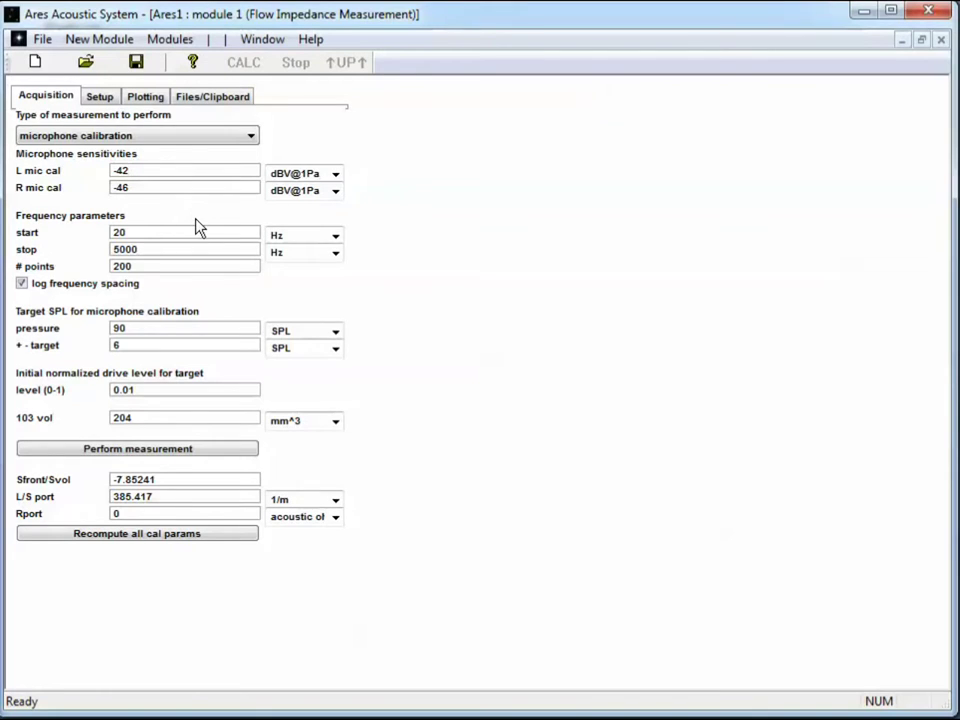
key(BackSpace)
text(6)
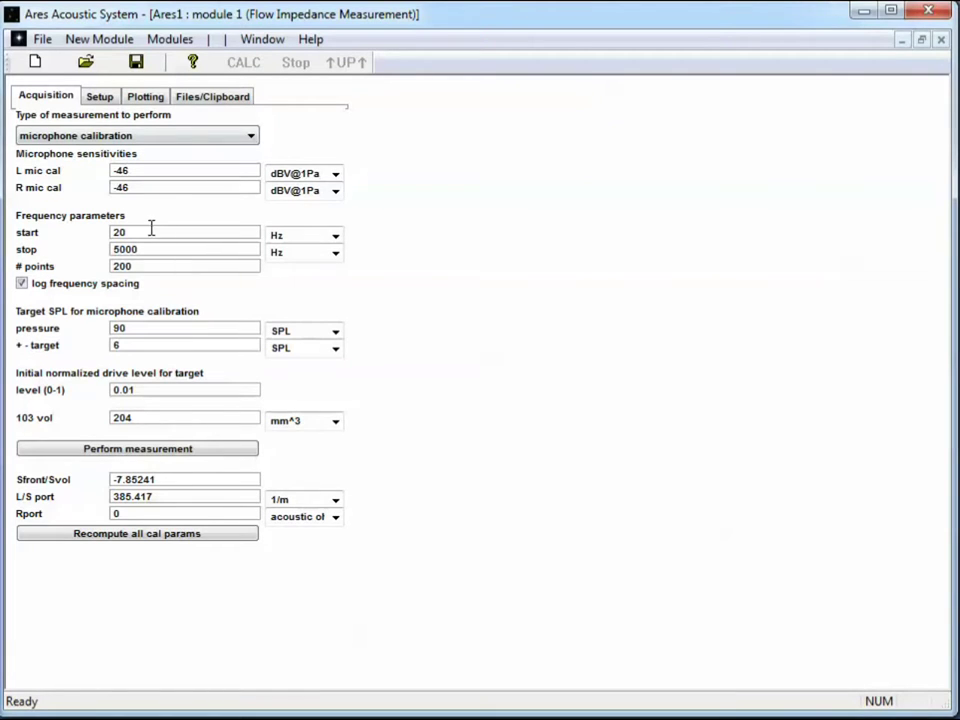
Set the calibration sweep to 100–6000 Hz without log frequency spacing, and the 103 volume to 215 mm^3.
double_click(152, 232)
text(100)
click(113, 250)
key(Delete)
text(6)
click(21, 285)
double_click(135, 420)
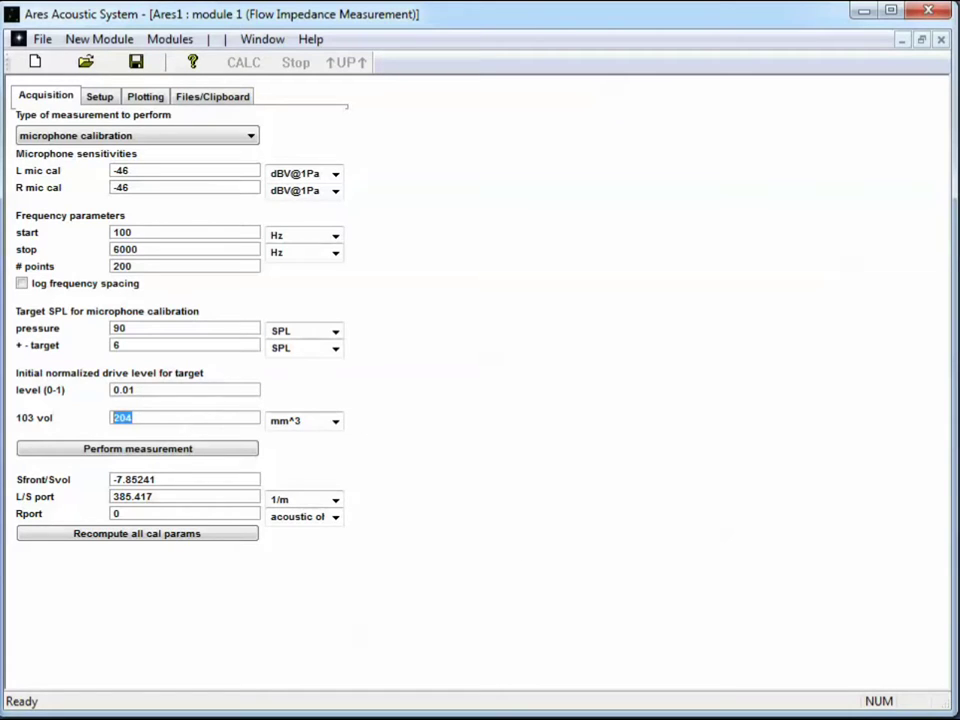
text(215)
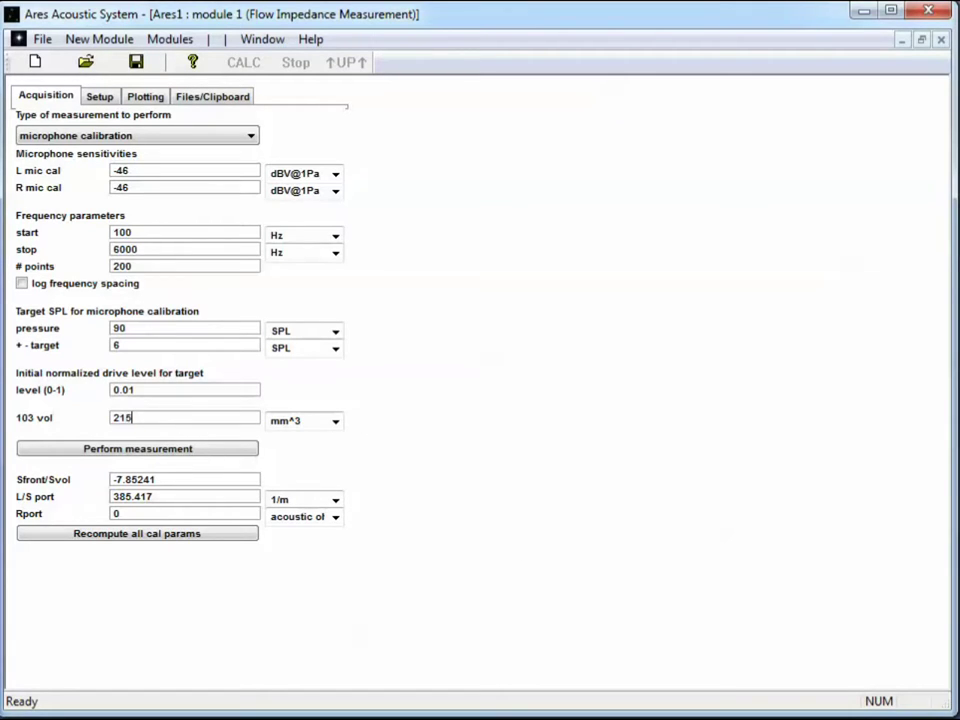
Run the MAE103A microphone calibration with the measurement port open, and move the plot legend away from the curves.
click(134, 458)
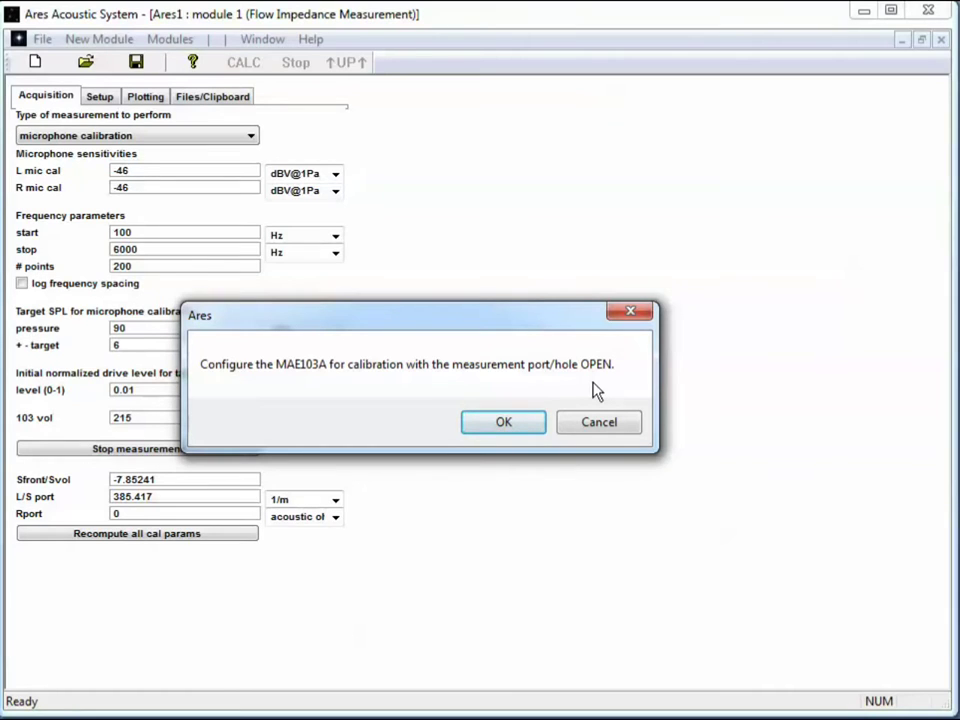
click(505, 425)
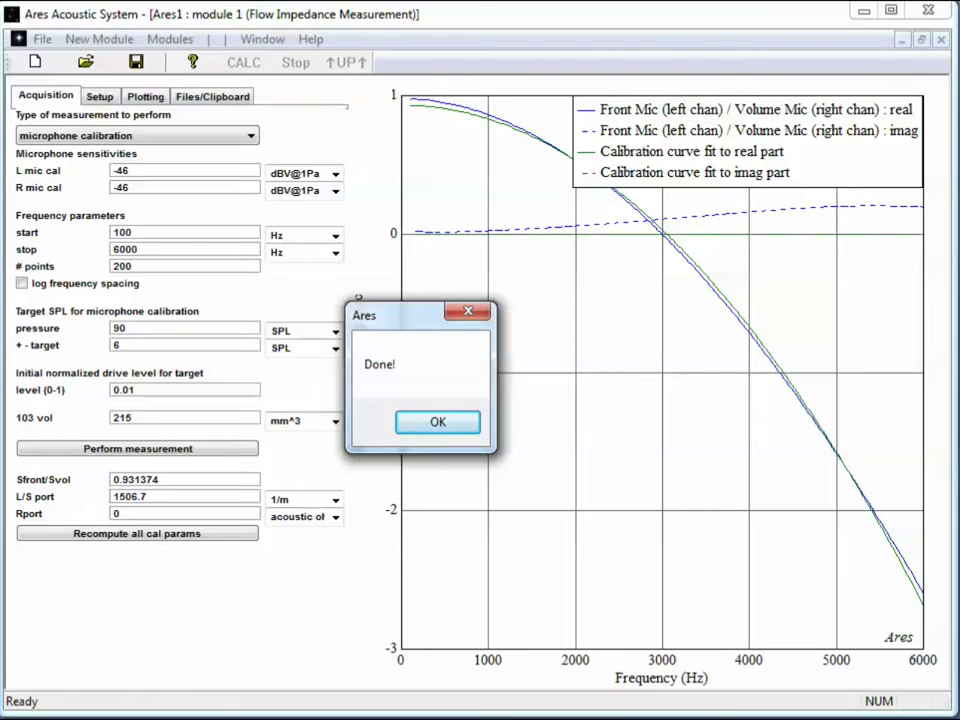
click(407, 423)
drag(681, 140, 510, 408)
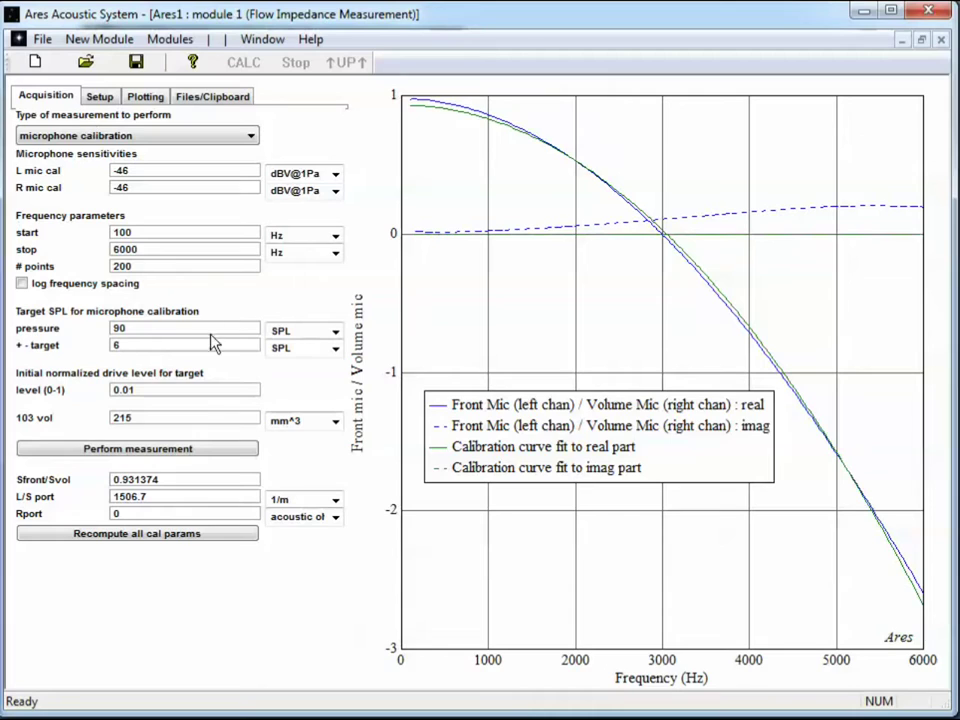
Save the microphone calibration to a file named 103a cal.
click(197, 100)
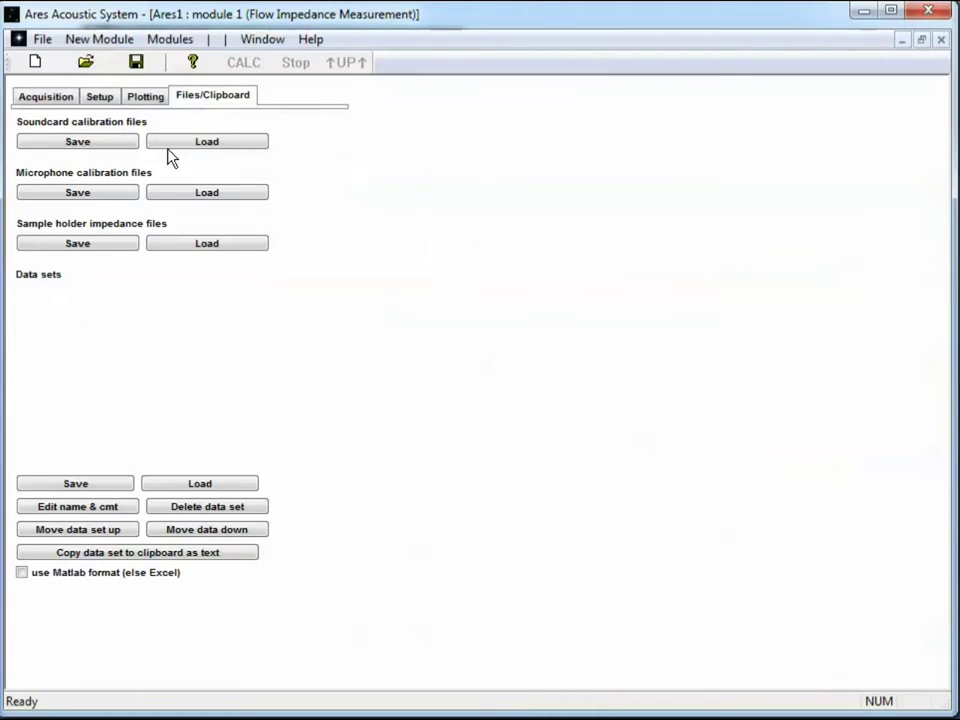
click(116, 197)
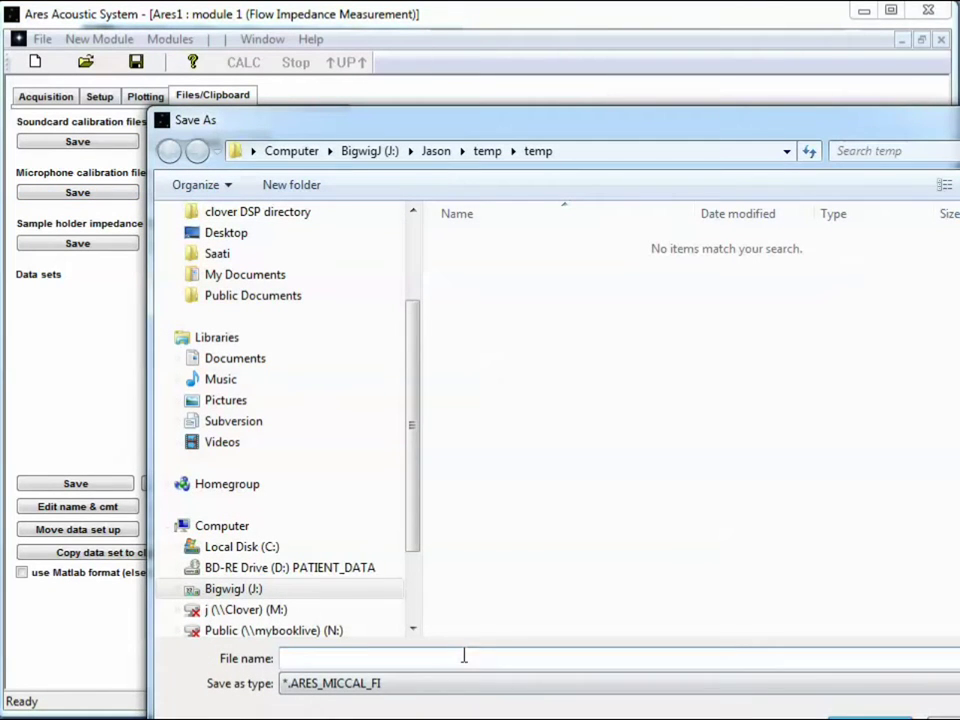
text(103a cal)
key(Return)
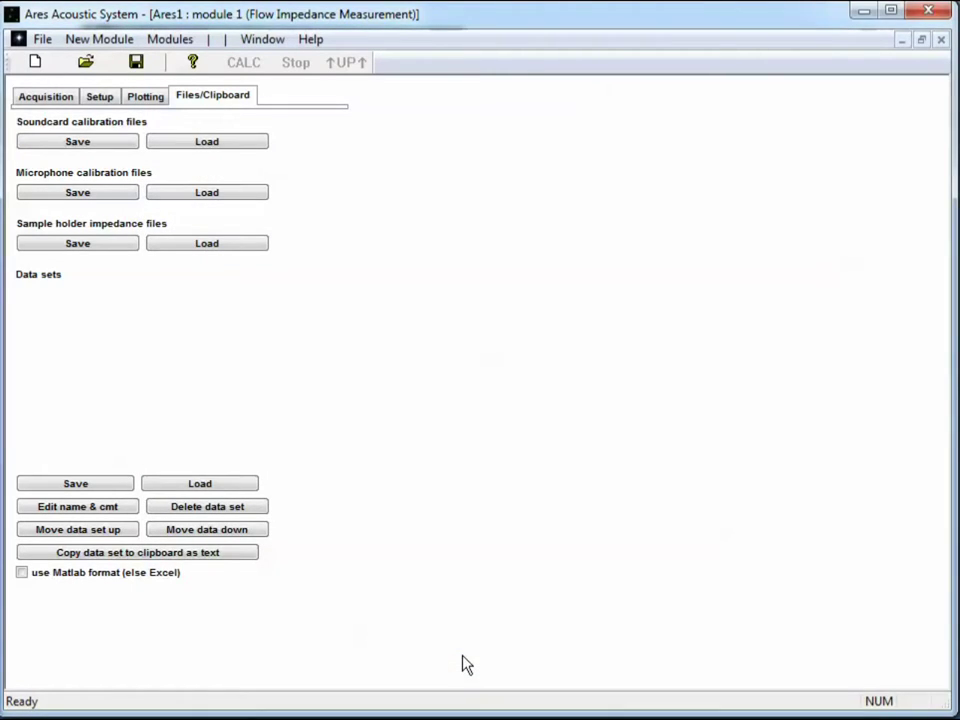
Change the apparatus to use to MAE103B - small sample.
click(40, 100)
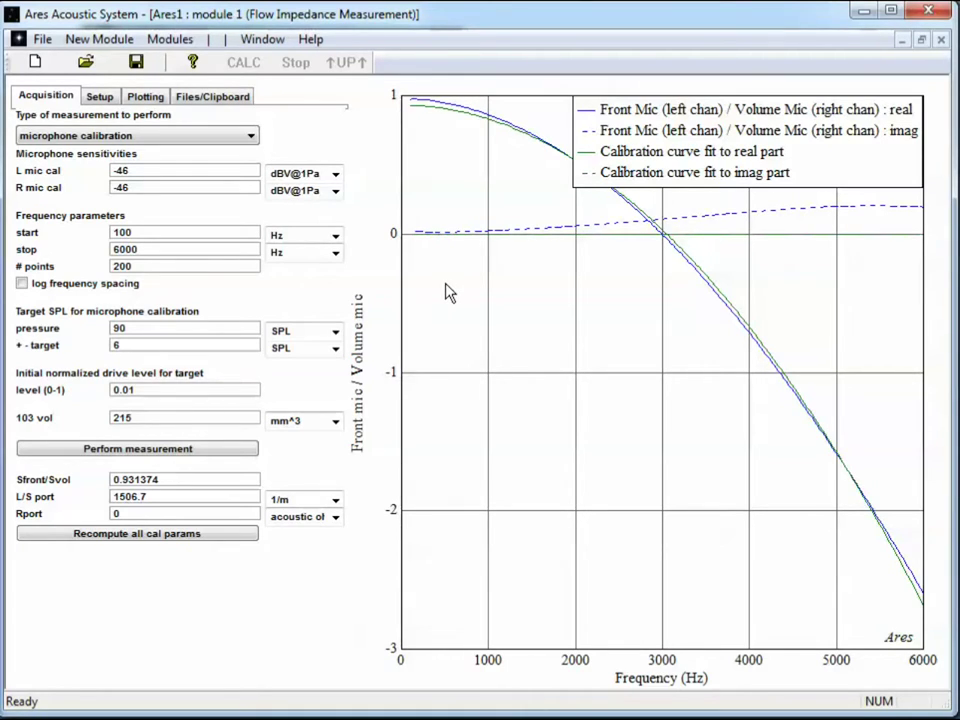
click(100, 97)
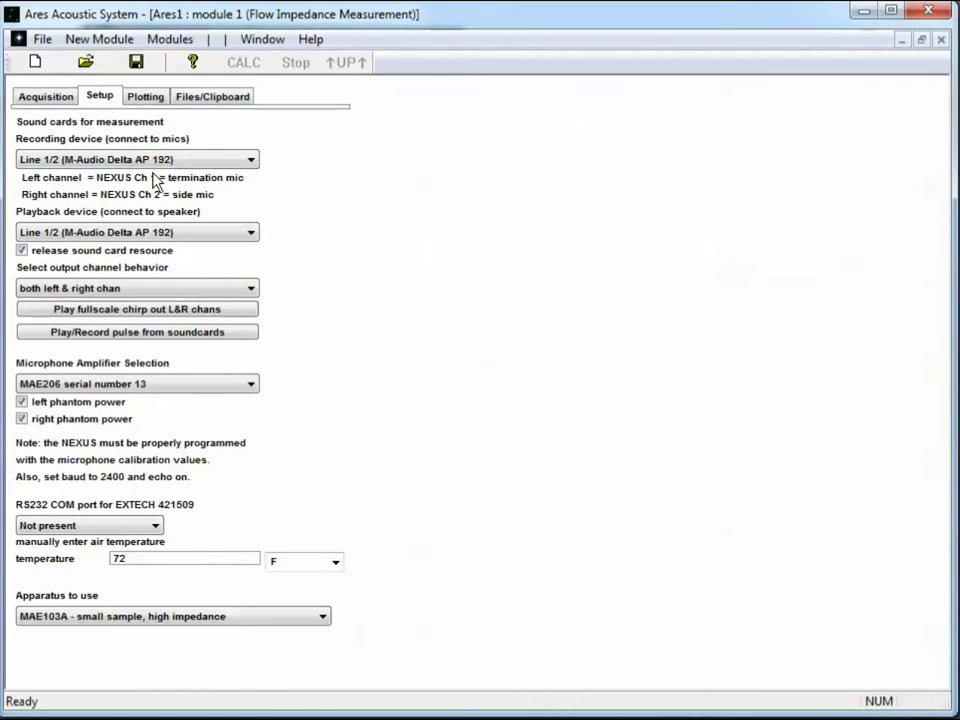
click(215, 626)
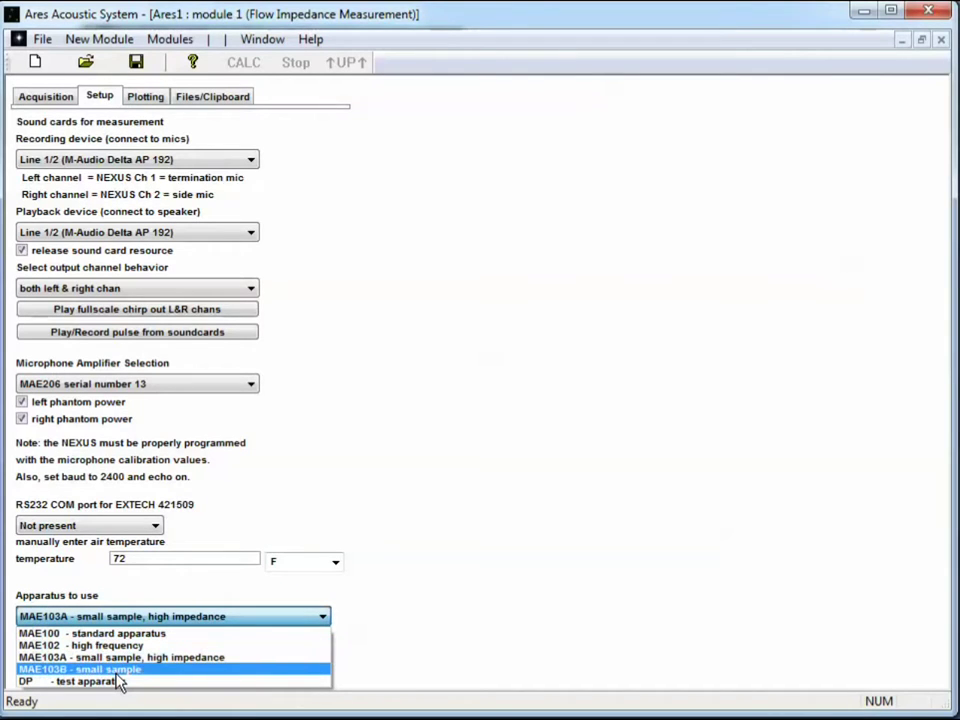
click(115, 669)
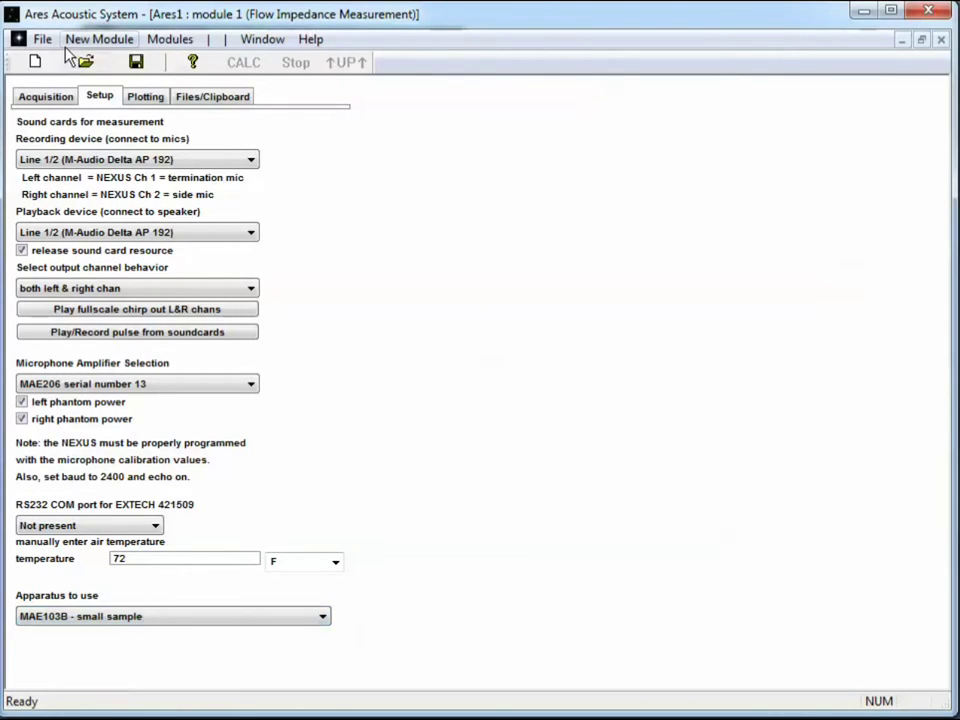
Set the left microphone sensitivity for the MAE103B calibration to -42 dBV@1Pa.
click(58, 98)
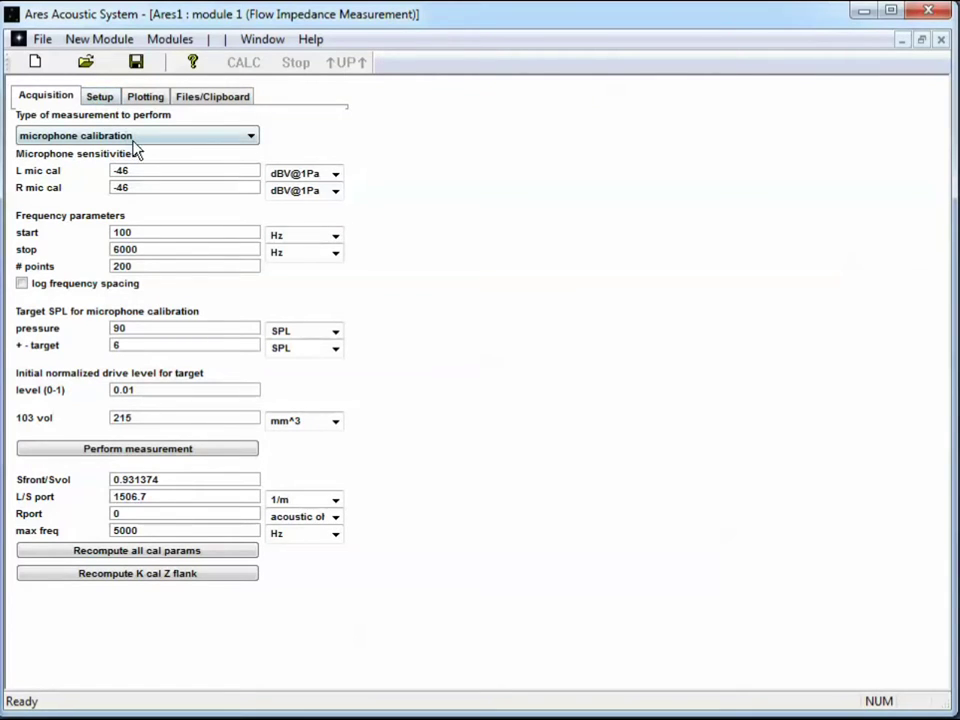
click(145, 173)
key(BackSpace)
Set the calibration sweep to 50–10000 Hz with 50 points and log frequency spacing.
double_click(140, 232)
text(50)
key(BackSpace)
text(10)
double_click(128, 266)
text(50)
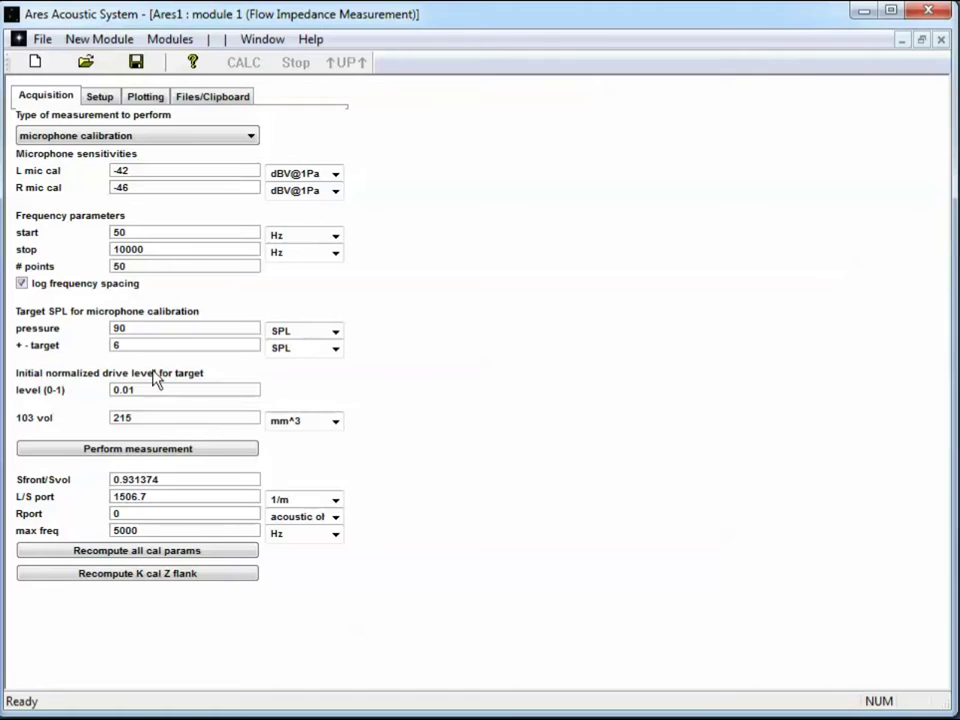
Set the 103 volume for the MAE103B microphone calibration to 204 mm^3.
double_click(151, 418)
click(206, 420)
double_click(180, 418)
text(204)
Start the calibration measurement, cancel it at the apparatus prompt, and switch off the left microphone's phantom power.
click(174, 449)
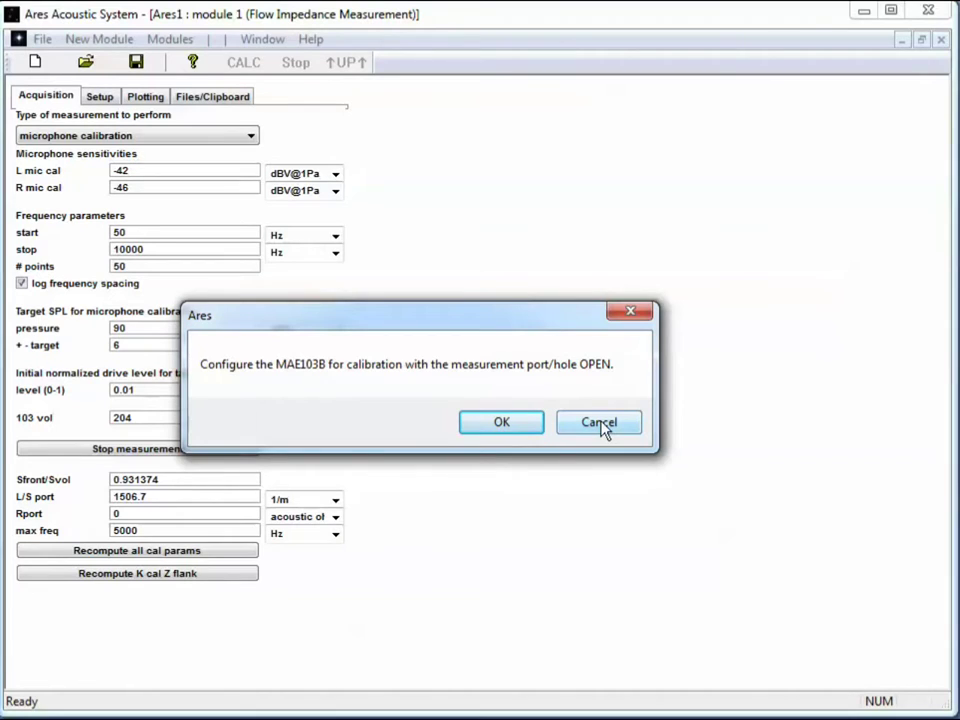
click(603, 426)
click(106, 98)
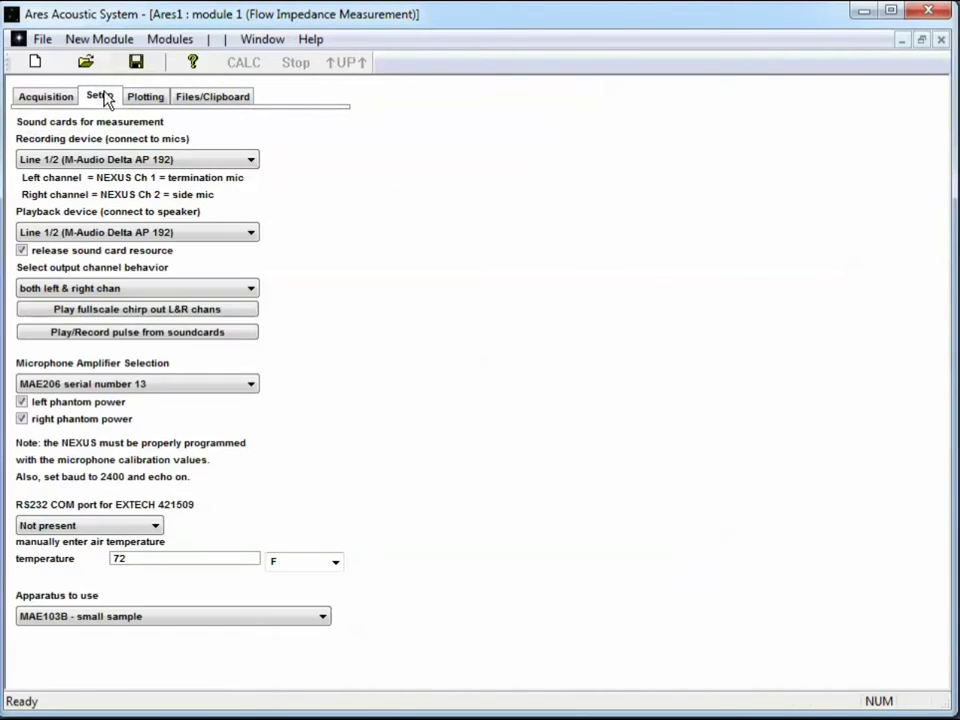
click(68, 404)
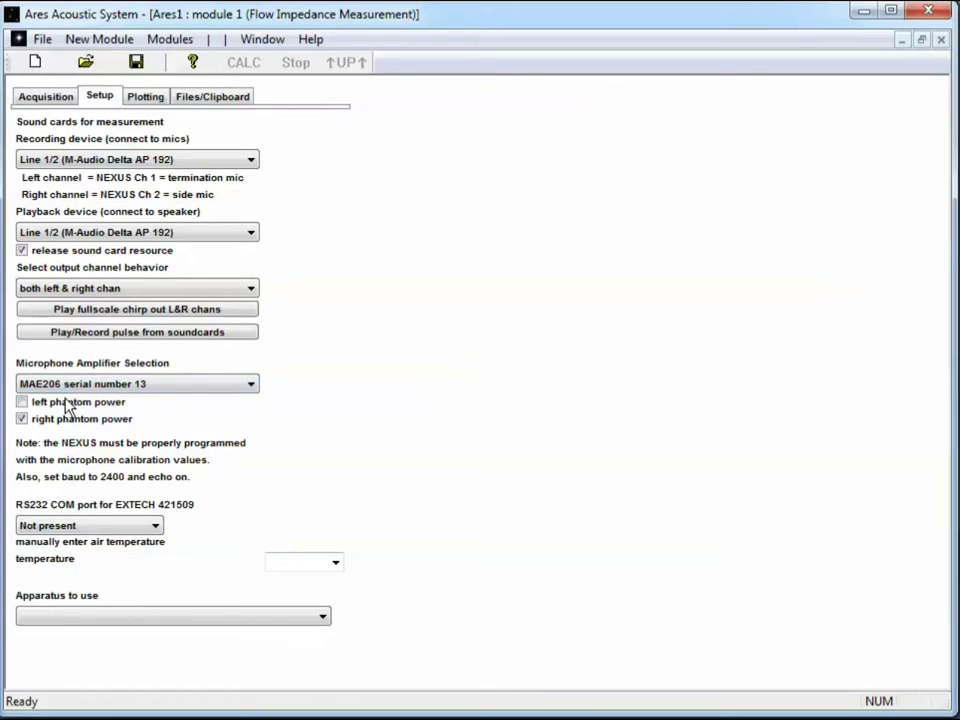
Perform the microphone calibration measurement with the MAE103B configured with its measurement port open.
click(44, 100)
click(128, 451)
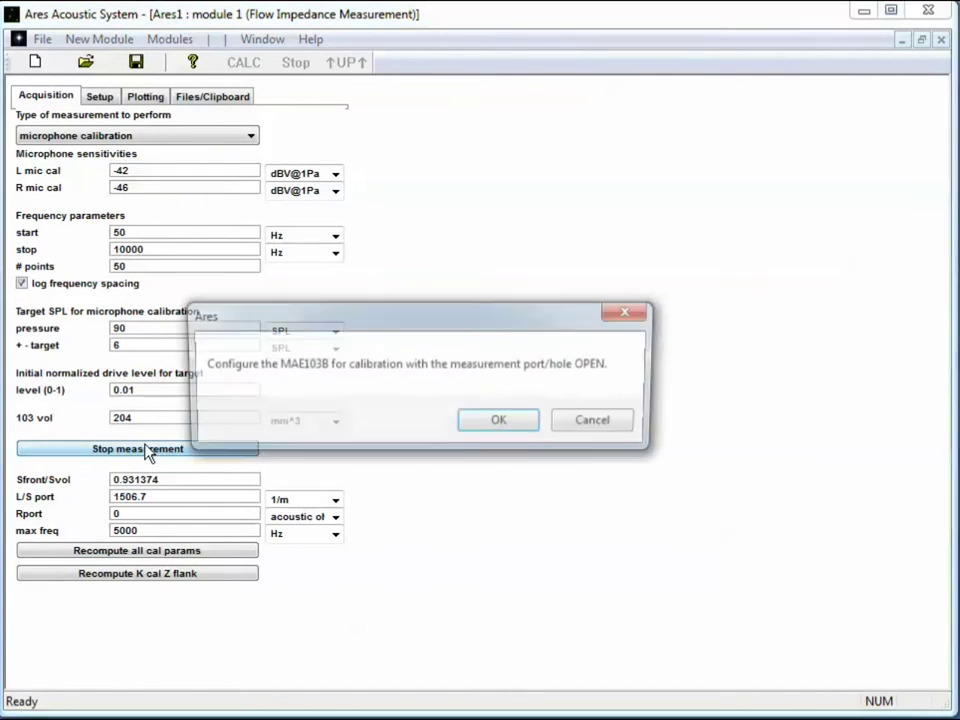
click(493, 422)
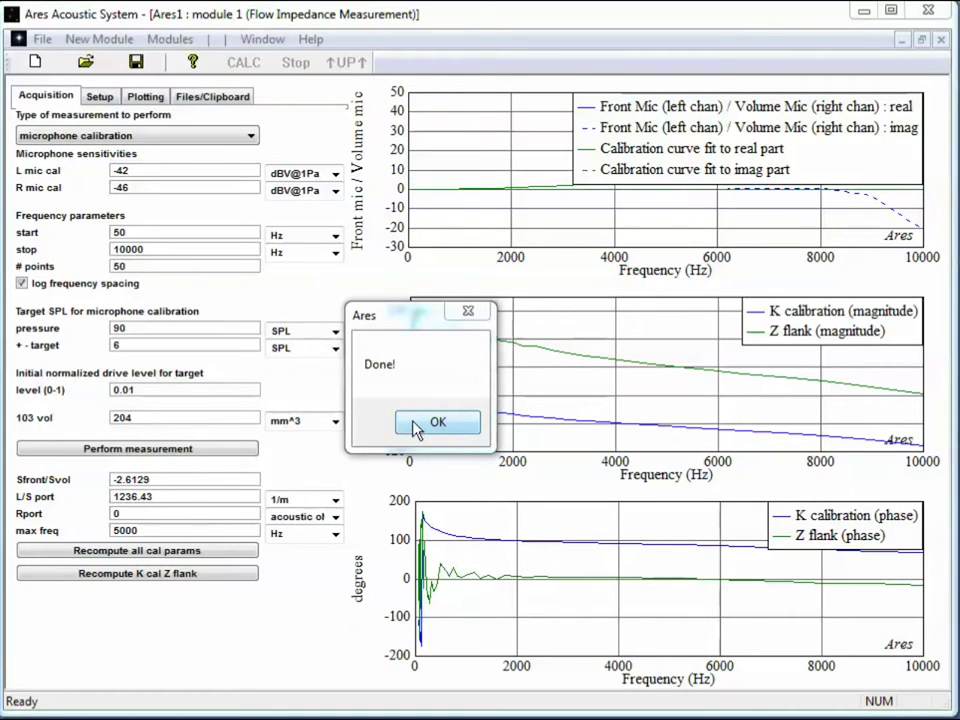
click(417, 425)
Move the legends off the calibration curves to inspect the plots, and recompute the K cal Z flank.
drag(630, 133, 913, 144)
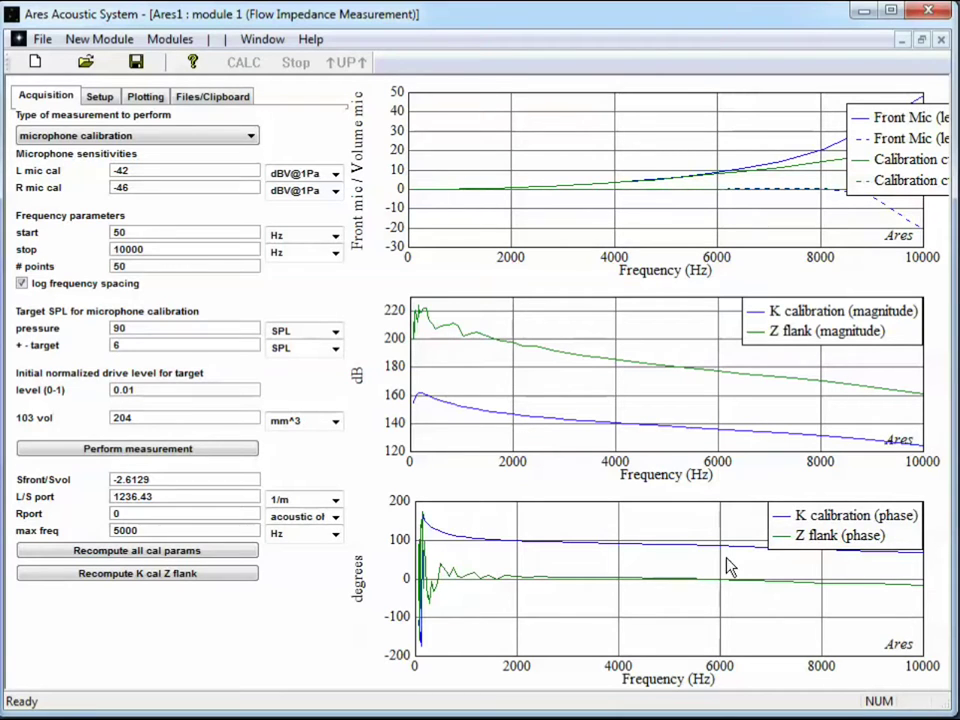
drag(785, 550, 621, 626)
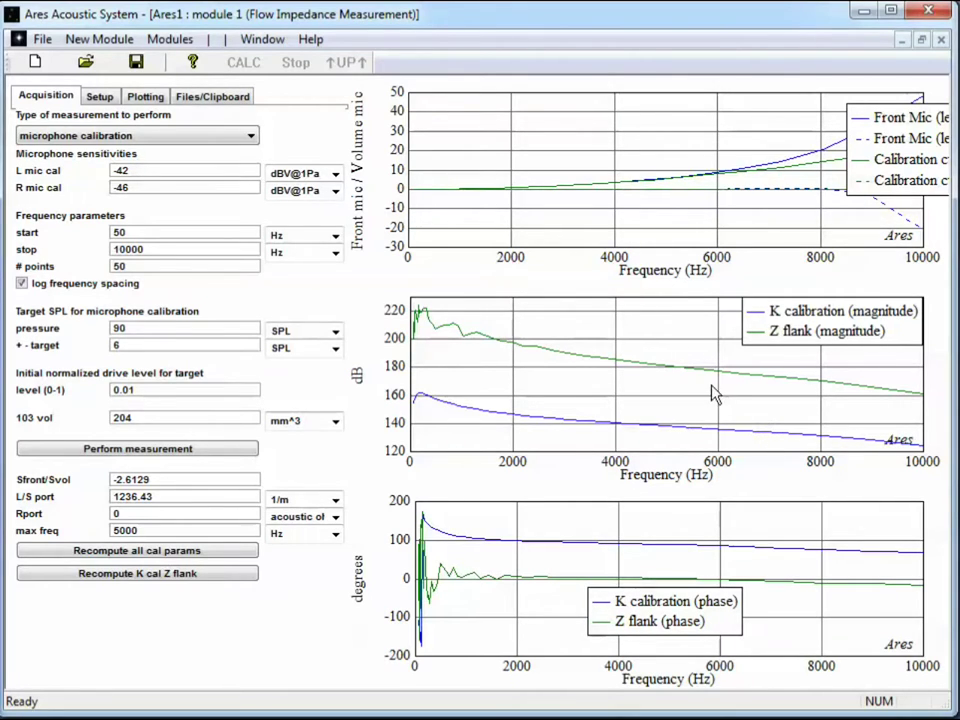
mouse_move(768, 132)
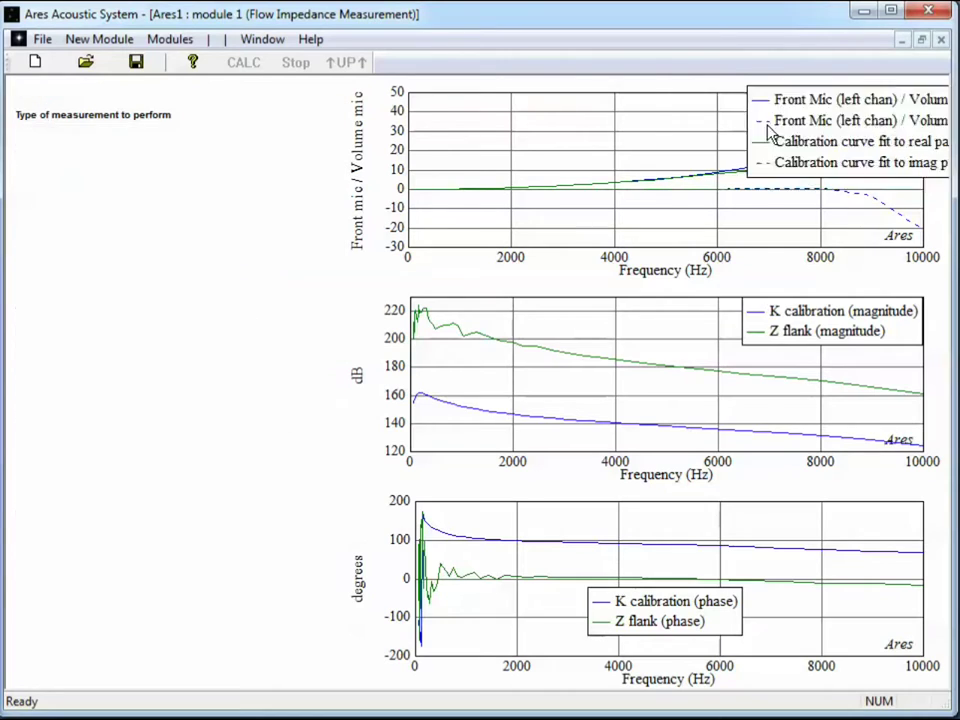
drag(768, 132, 476, 123)
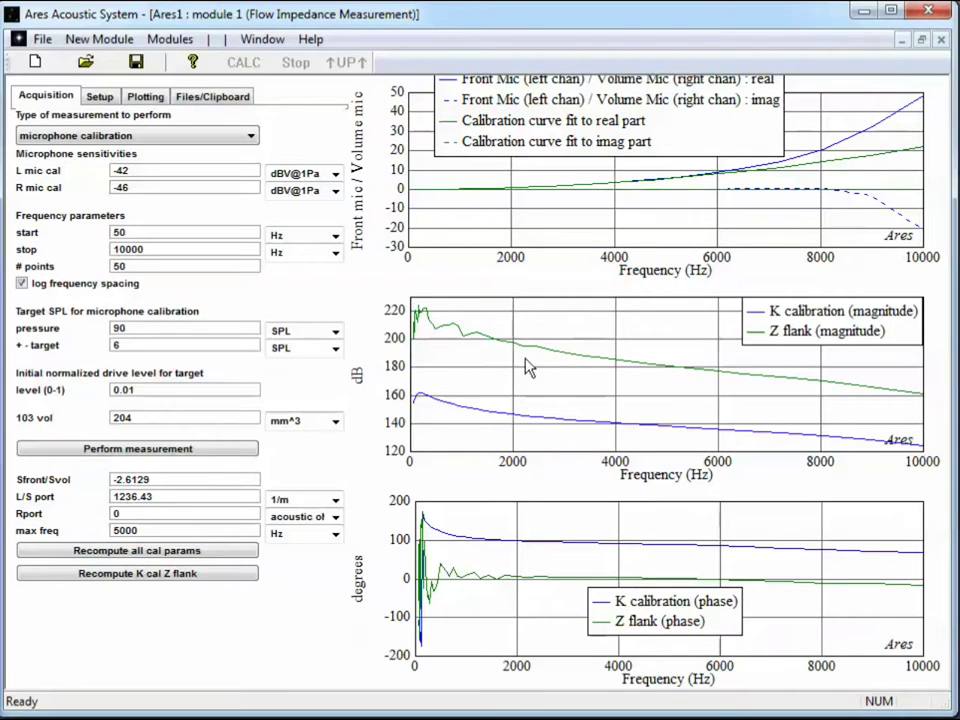
click(139, 578)
mouse_move(685, 107)
mouse_down()
mouse_move(750, 112)
mouse_move(840, 217)
mouse_move(705, 117)
mouse_move(668, 110)
mouse_up()
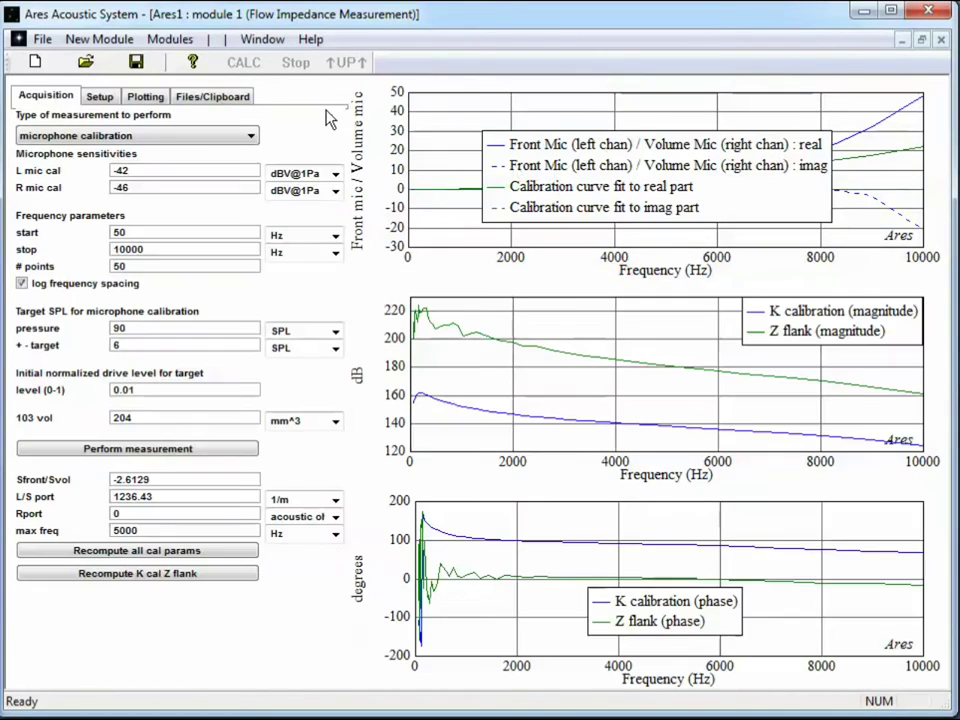
Save the MAE103B microphone calibration to a file named 103b cal.
click(210, 97)
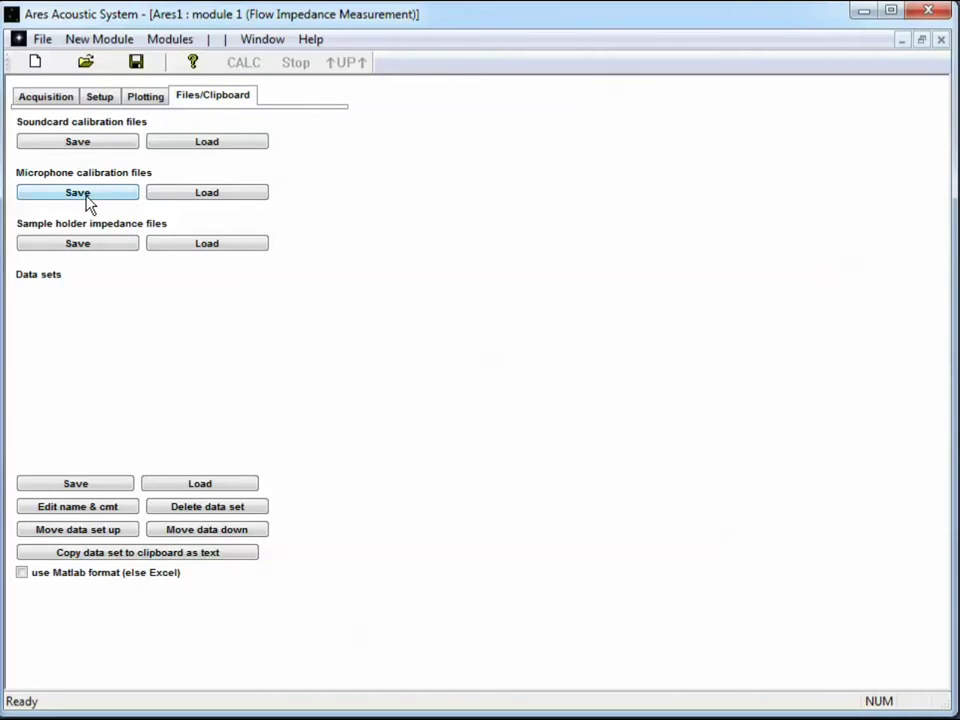
click(87, 195)
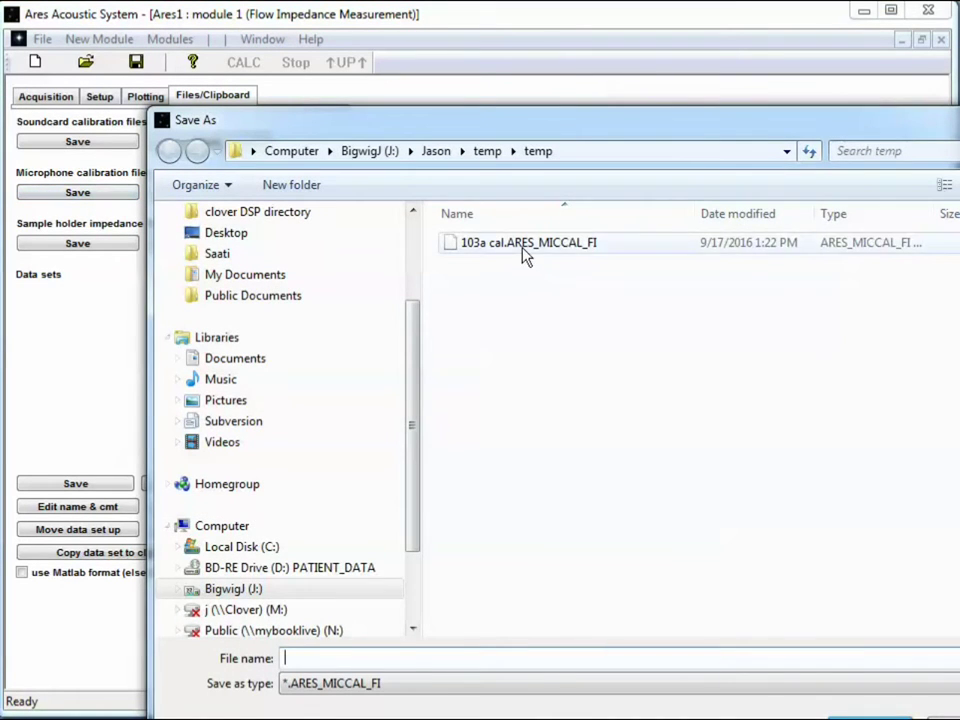
click(524, 243)
click(302, 657)
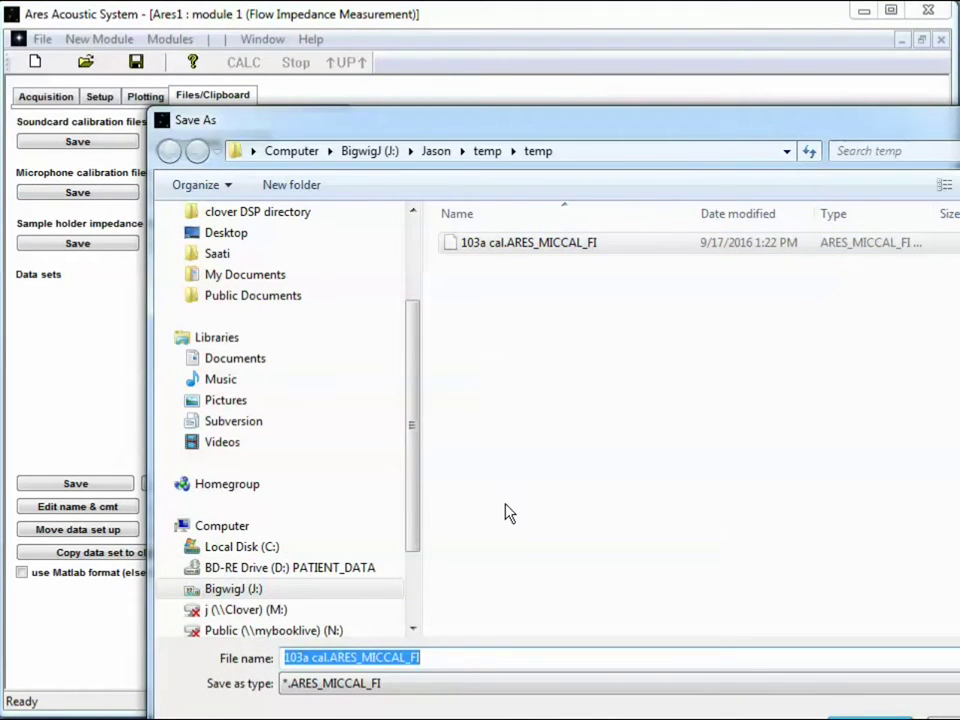
key(End)
key(Right)
key(Delete)
text(b)
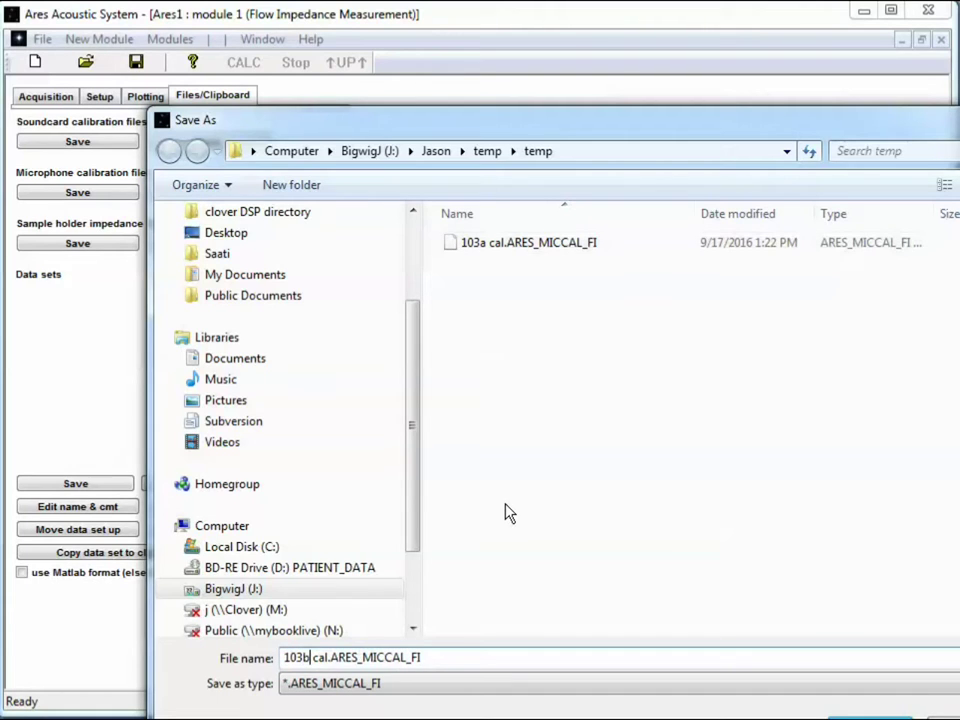
key(Return)
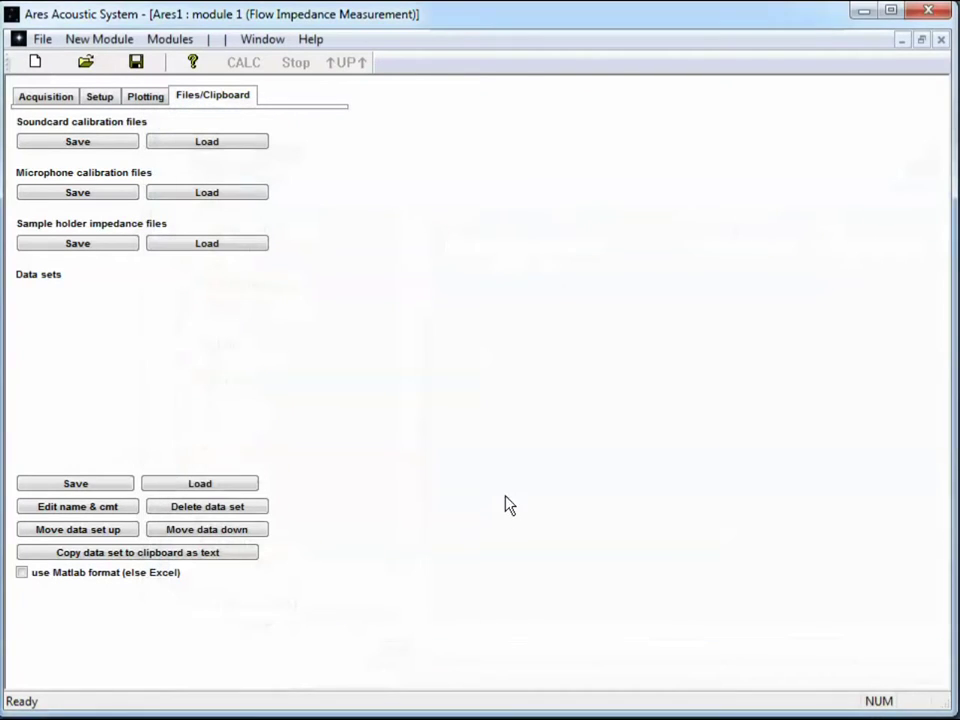
Change the type of measurement to perform from microphone calibration to sample impedance.
click(24, 98)
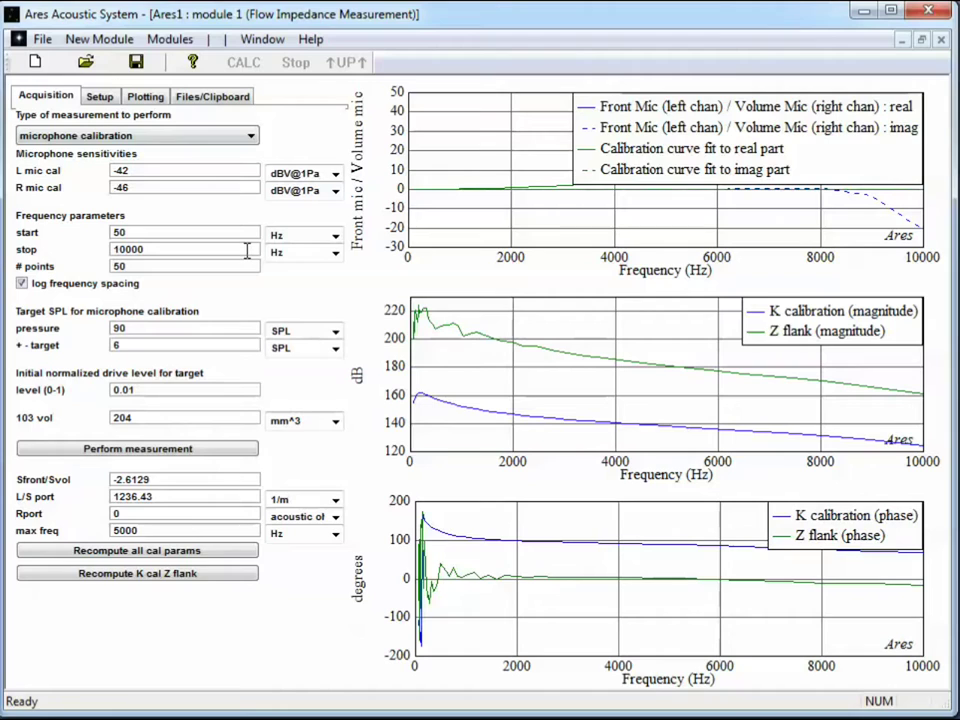
click(250, 136)
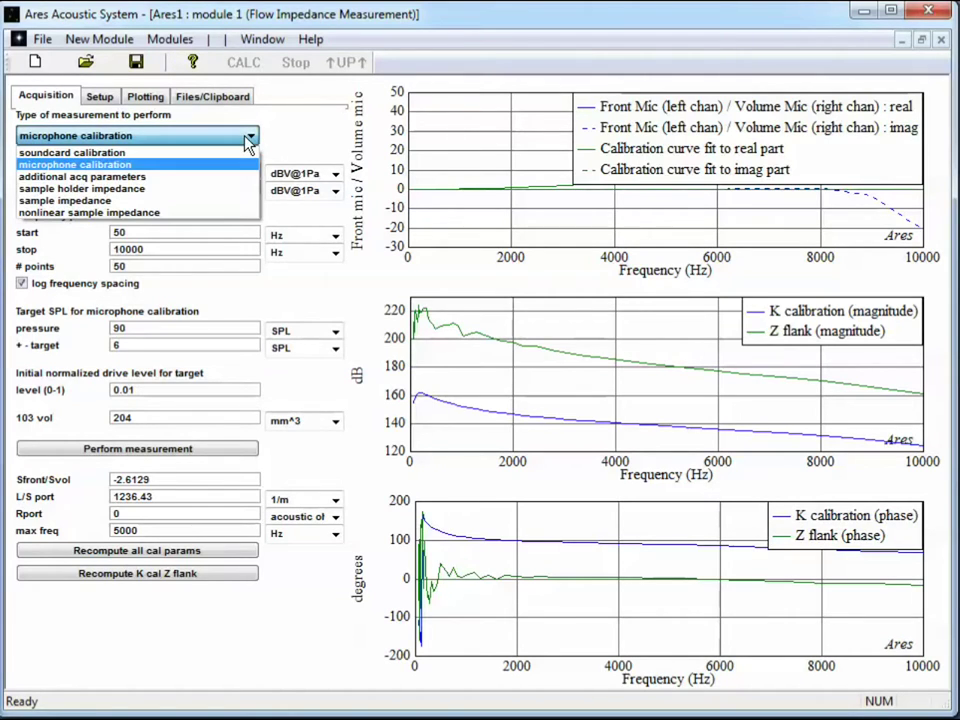
click(92, 201)
click(92, 201)
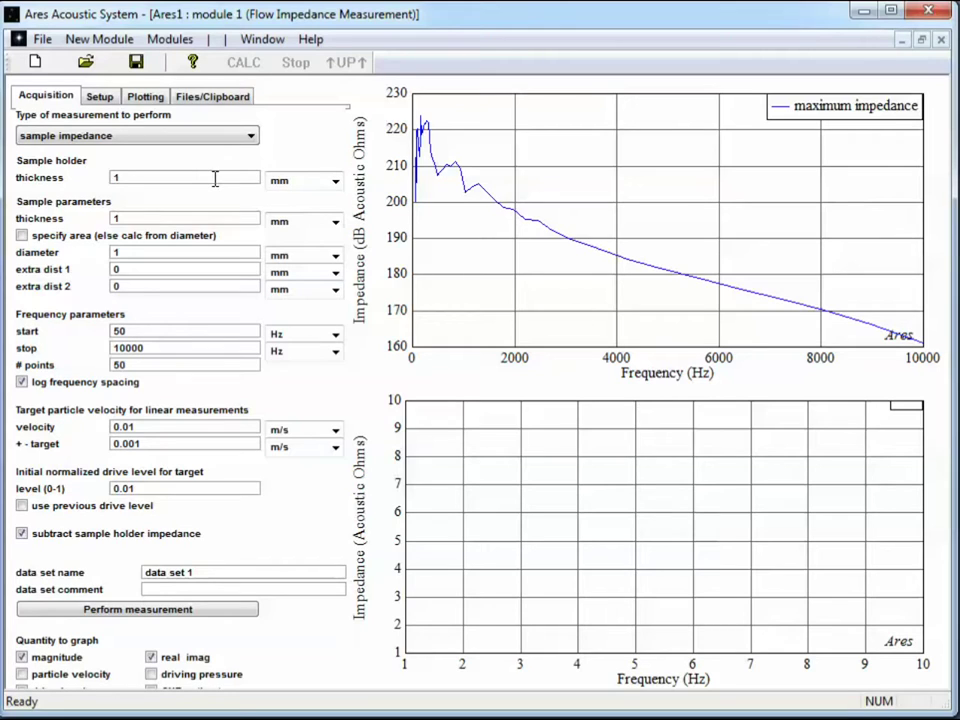
Load the microphone calibration file 103a cal.
click(192, 100)
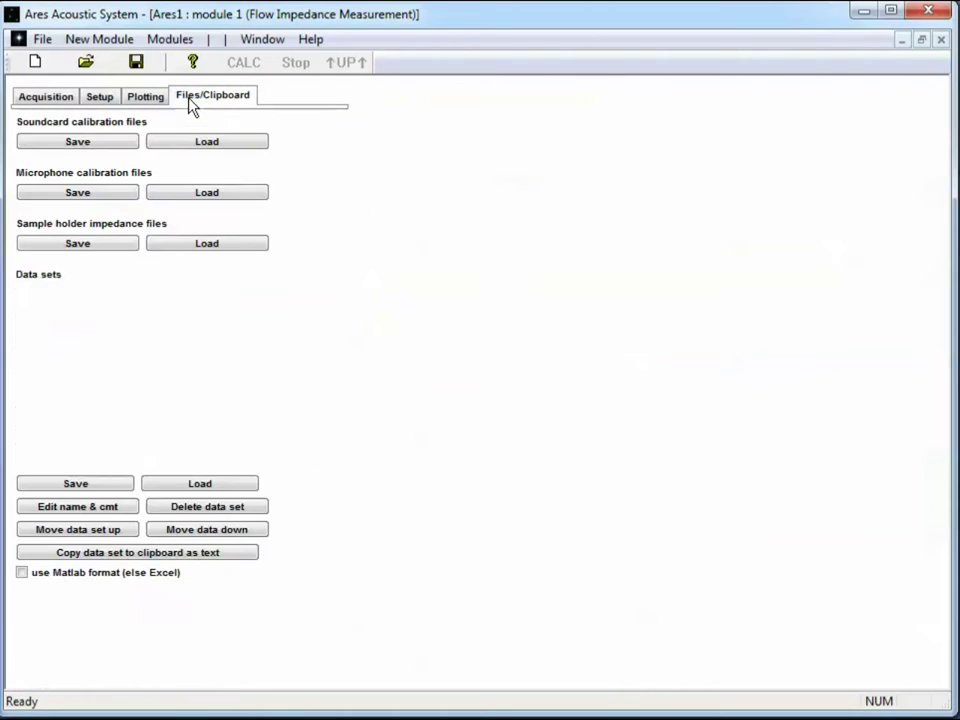
click(204, 198)
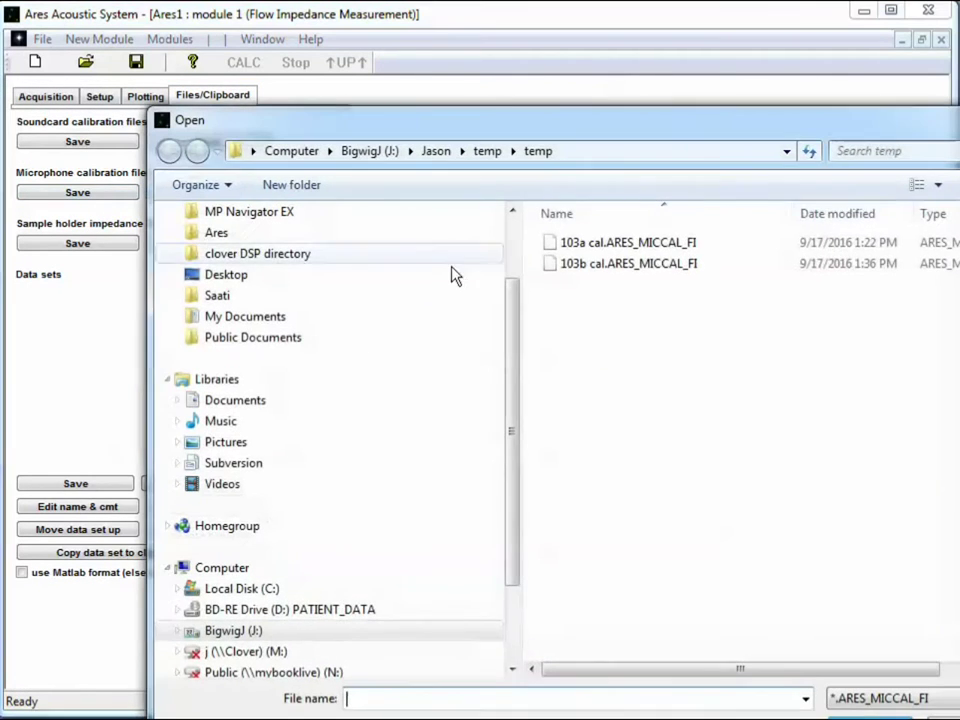
double_click(622, 244)
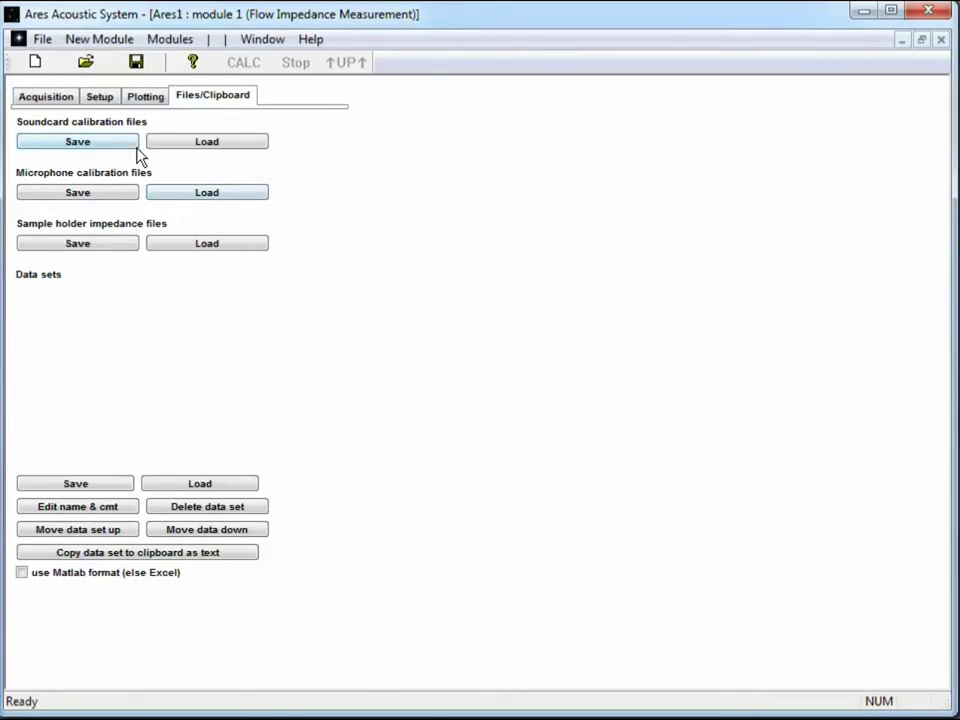
Switch on left phantom power and set the apparatus to use to MAE103A - small sample, high impedance.
click(97, 96)
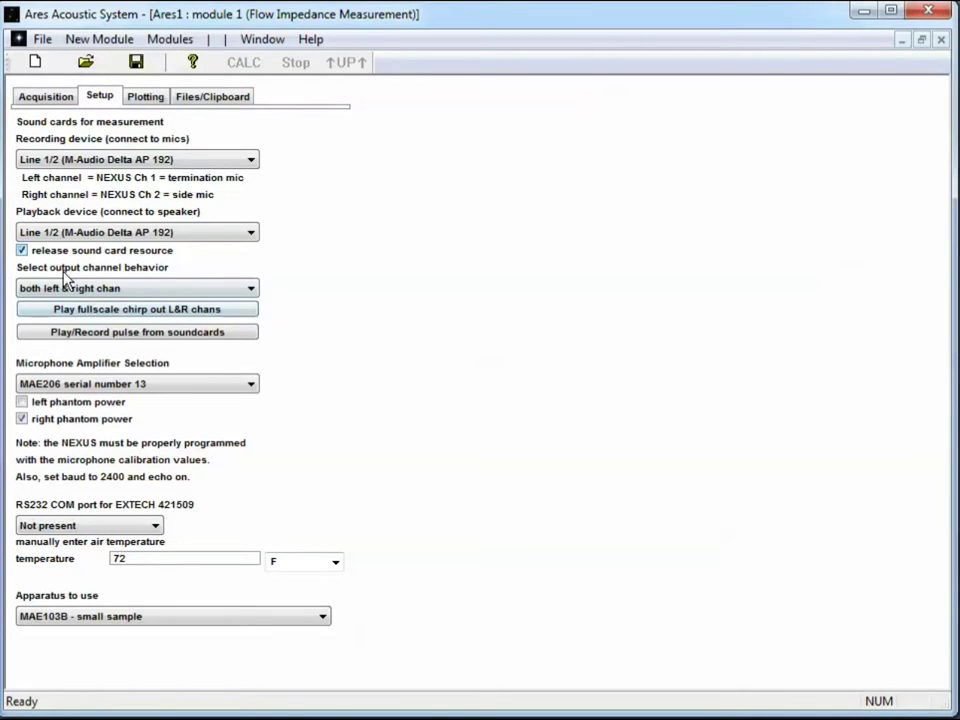
click(40, 403)
click(94, 616)
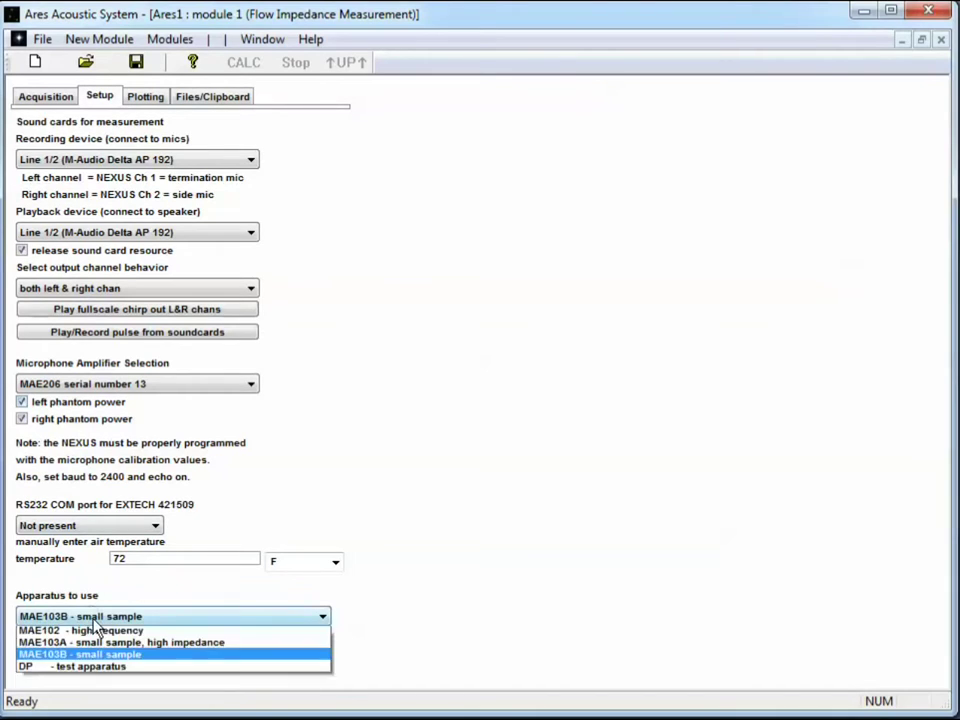
click(97, 656)
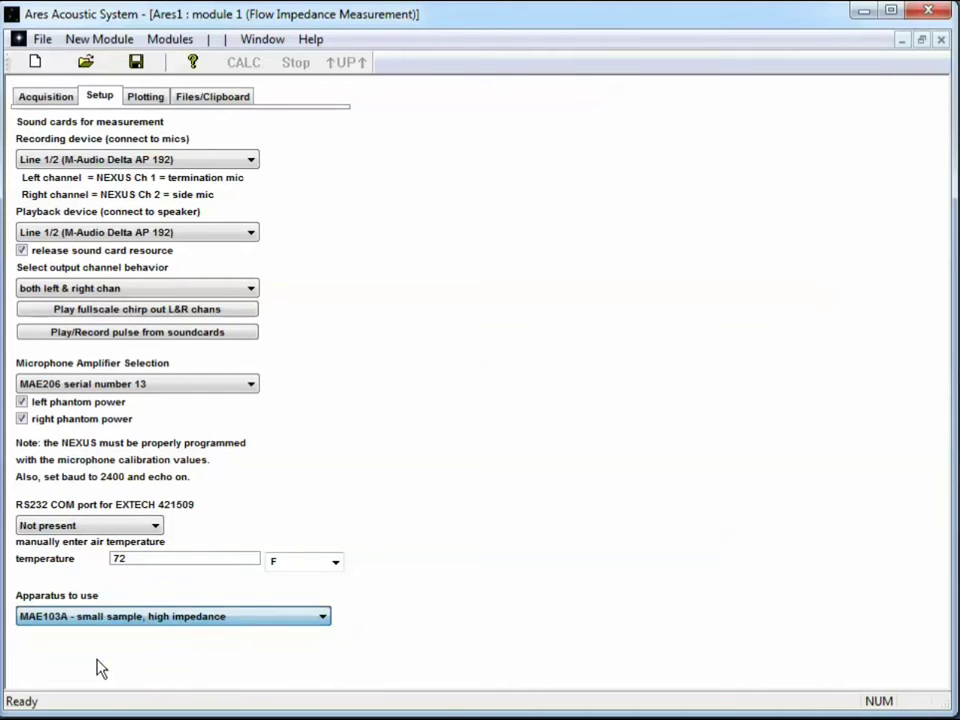
Set the sample impedance start frequency to 100 Hz and turn off log frequency spacing.
click(33, 96)
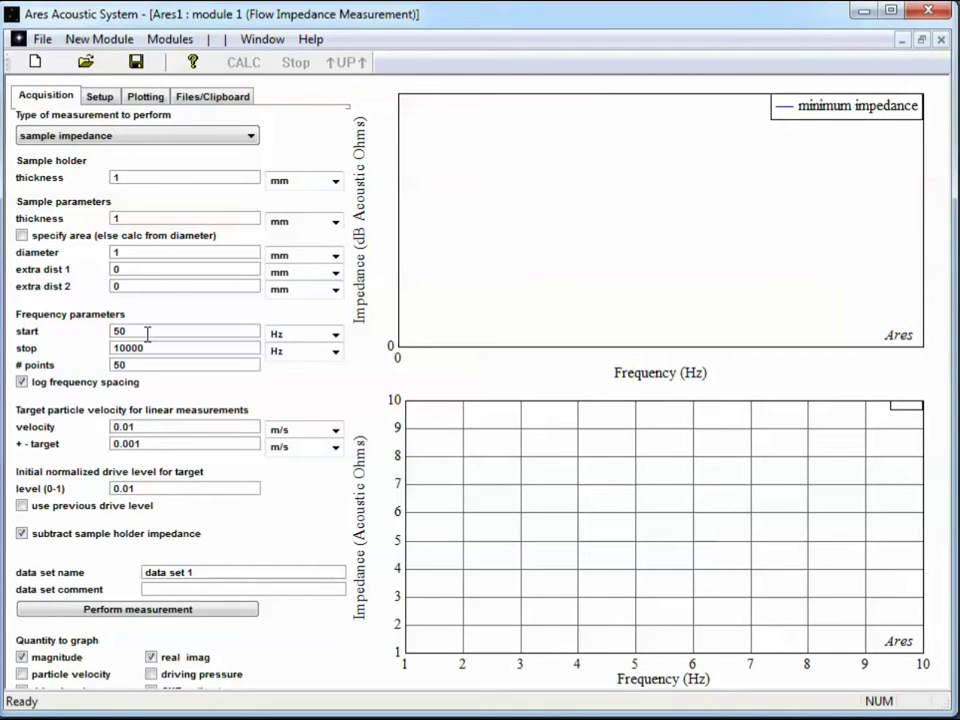
drag(147, 334, 113, 331)
text(100)
click(22, 382)
Set the target particle velocity to 0.001 m/s with a tolerance of 0.0001 m/s.
click(134, 425)
key(BackSpace)
text(01)
click(127, 440)
text(0)
Turn off subtraction of the sample holder impedance, then check the available measurement types and keep sample impedance.
click(43, 541)
click(72, 138)
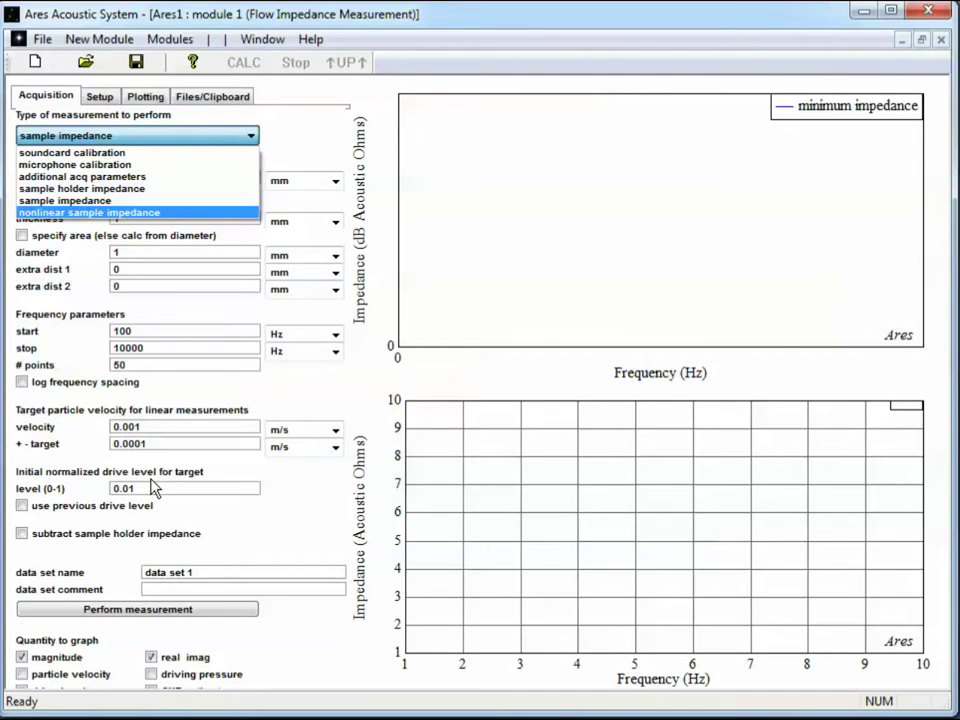
click(105, 562)
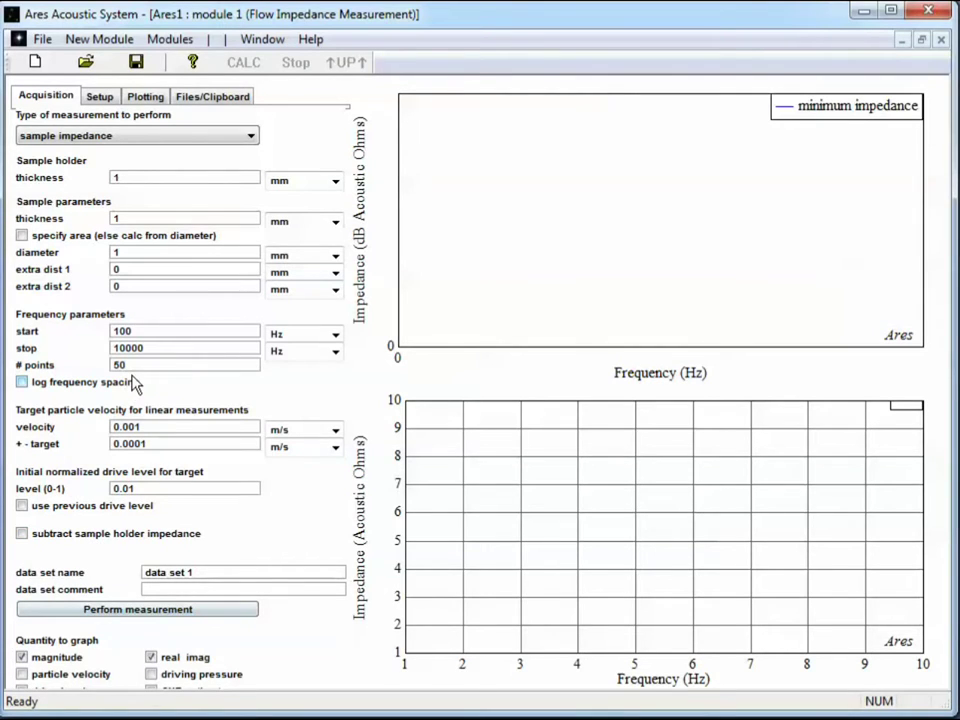
Perform the sample impedance measurement on the MAE103A and move the magnitude plot's legend clear of the curves.
click(138, 612)
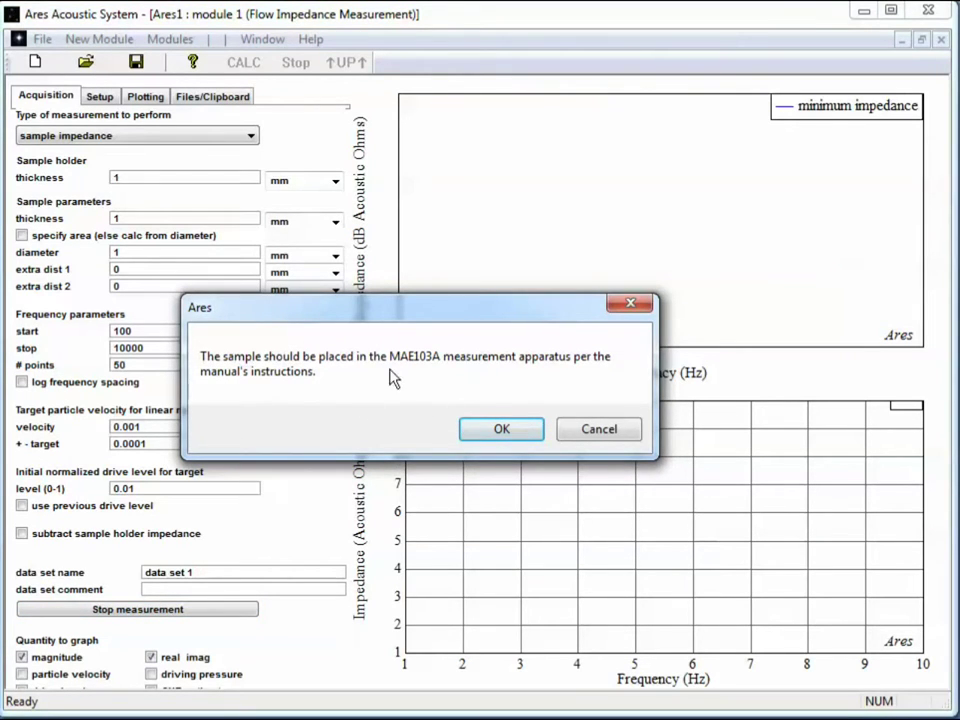
click(502, 430)
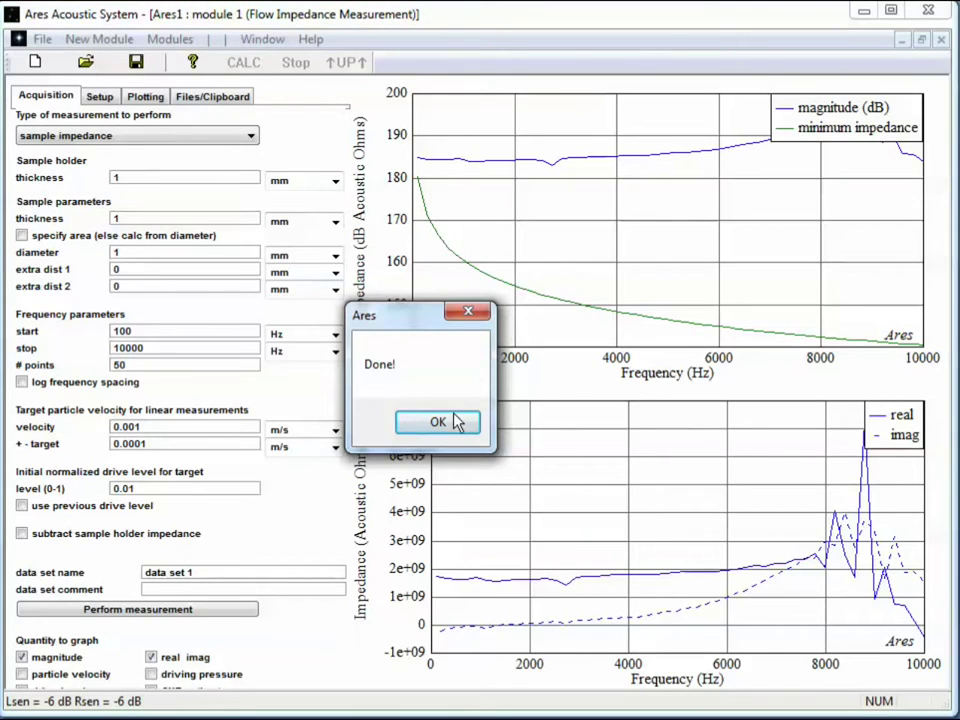
click(456, 426)
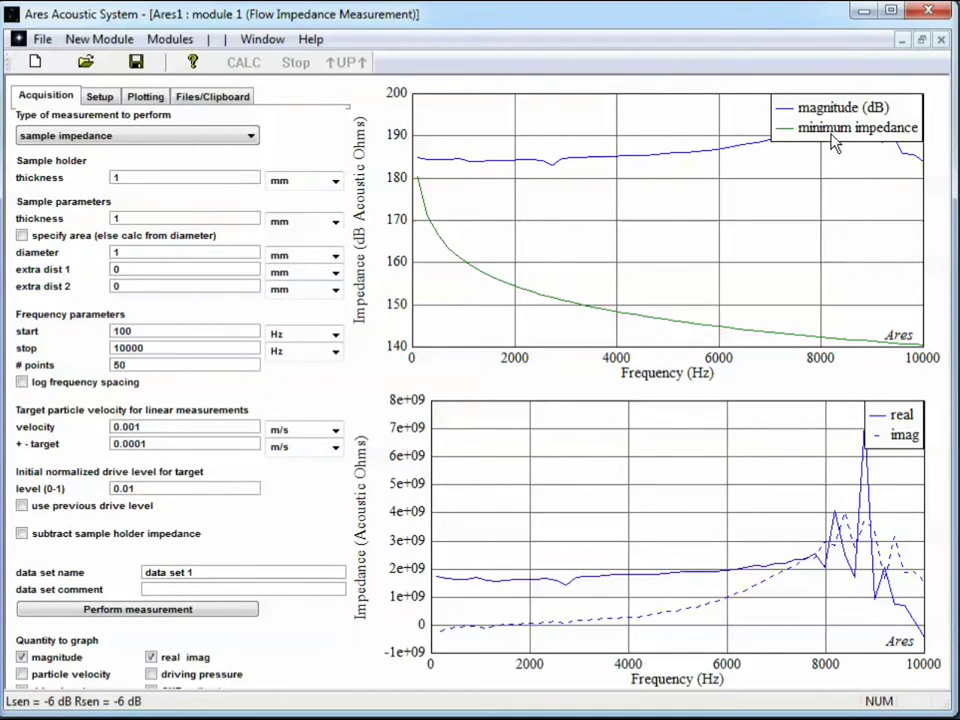
drag(778, 143, 731, 269)
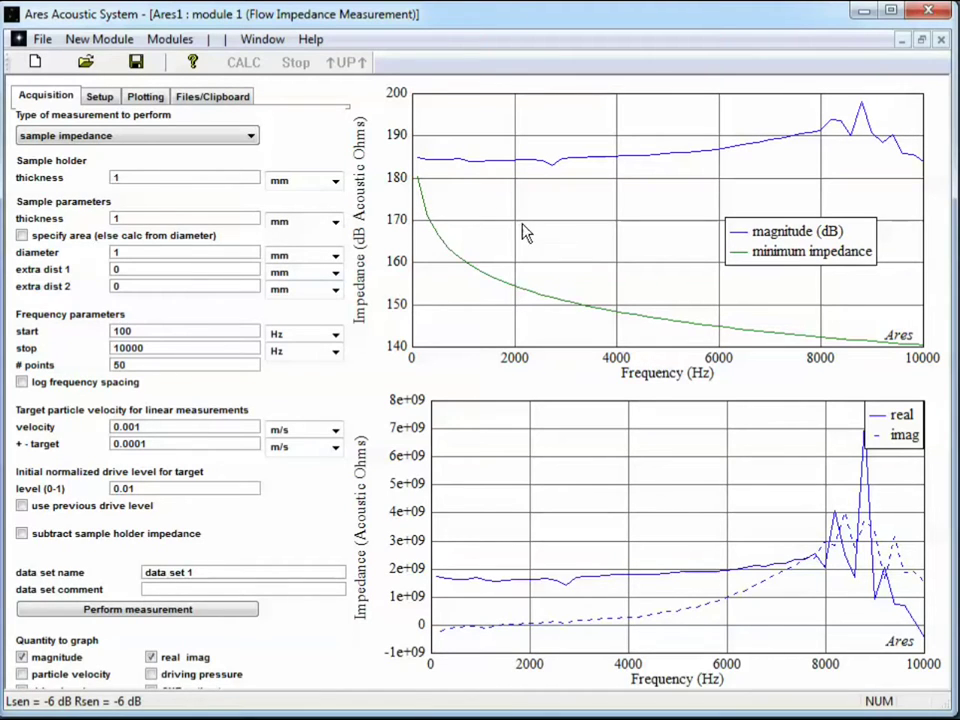